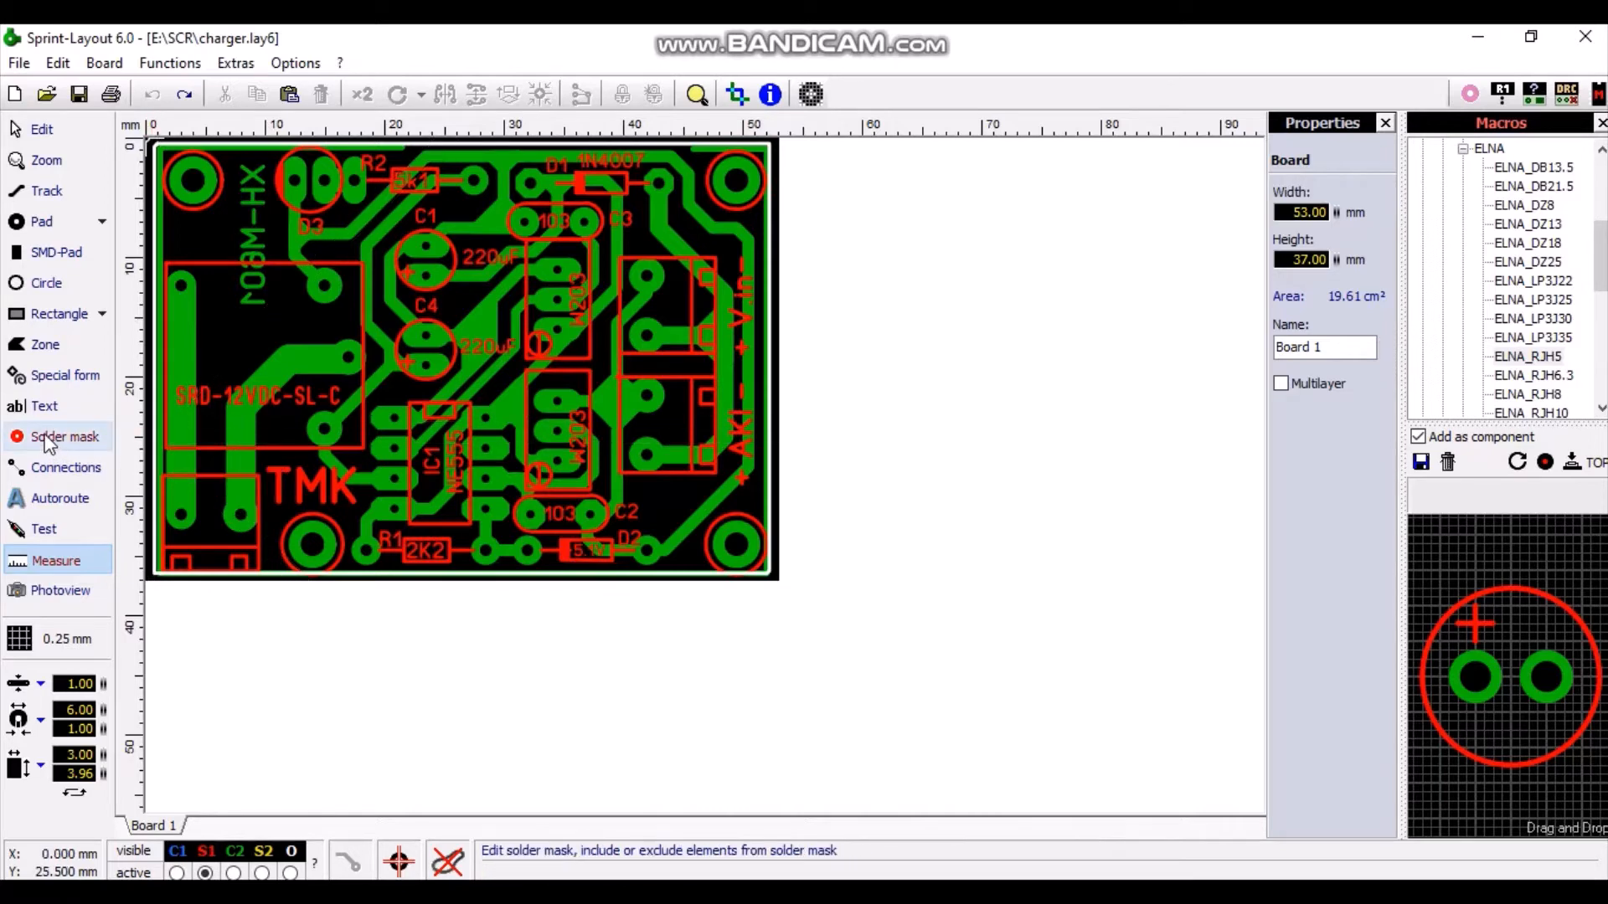
Step: Display the board's solder mask to examine which pads are left free of coating
left_click(46, 441)
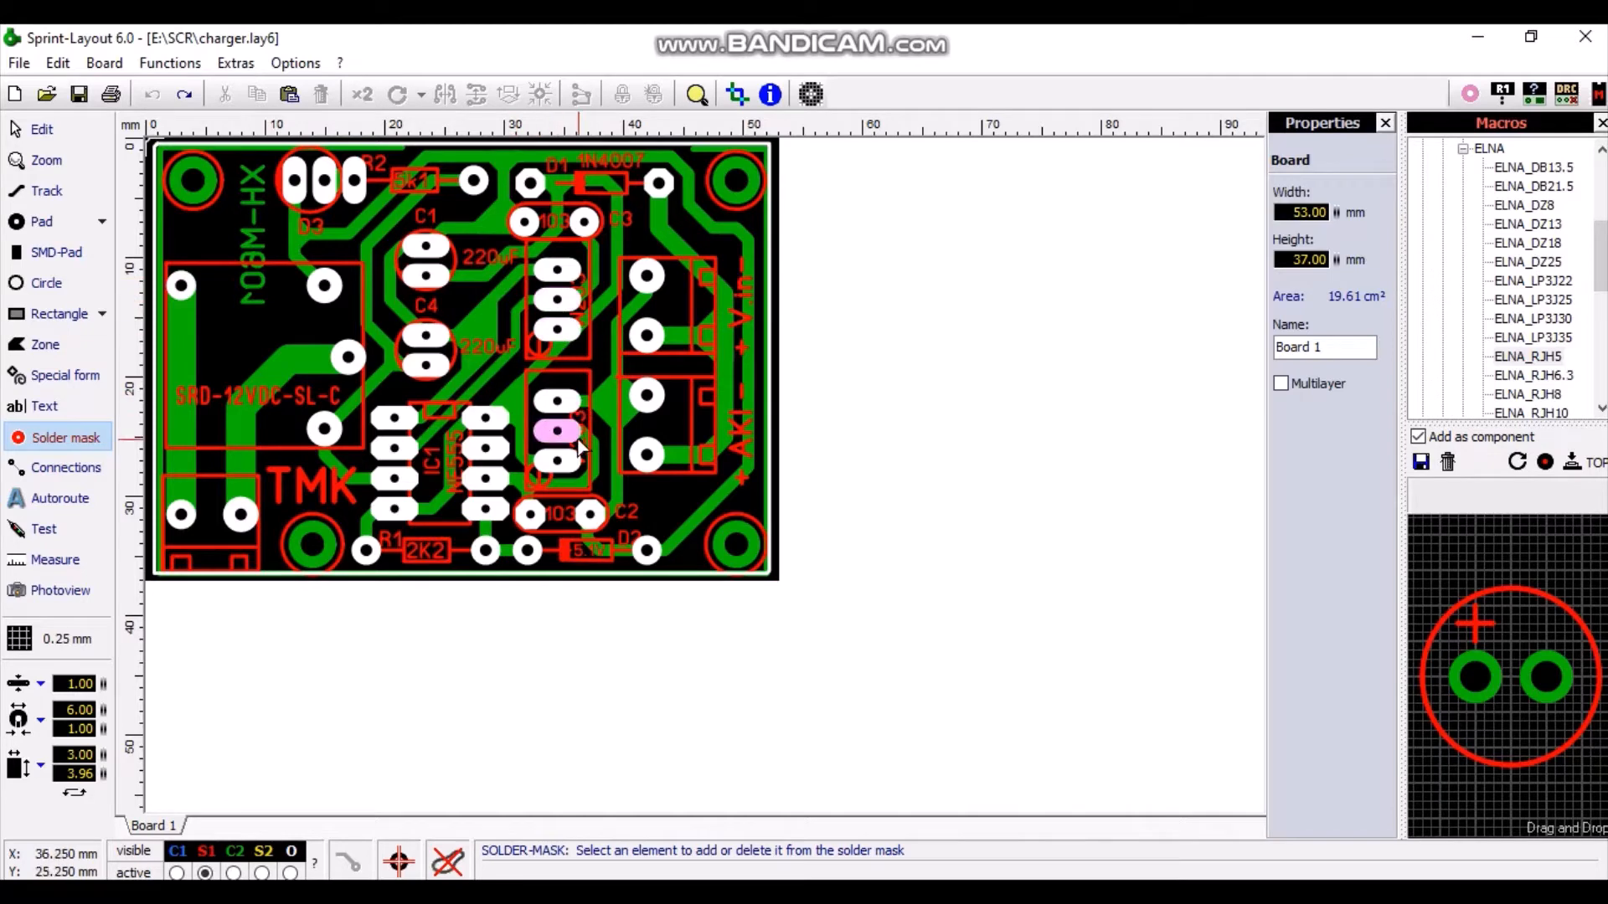
left_click(398, 506)
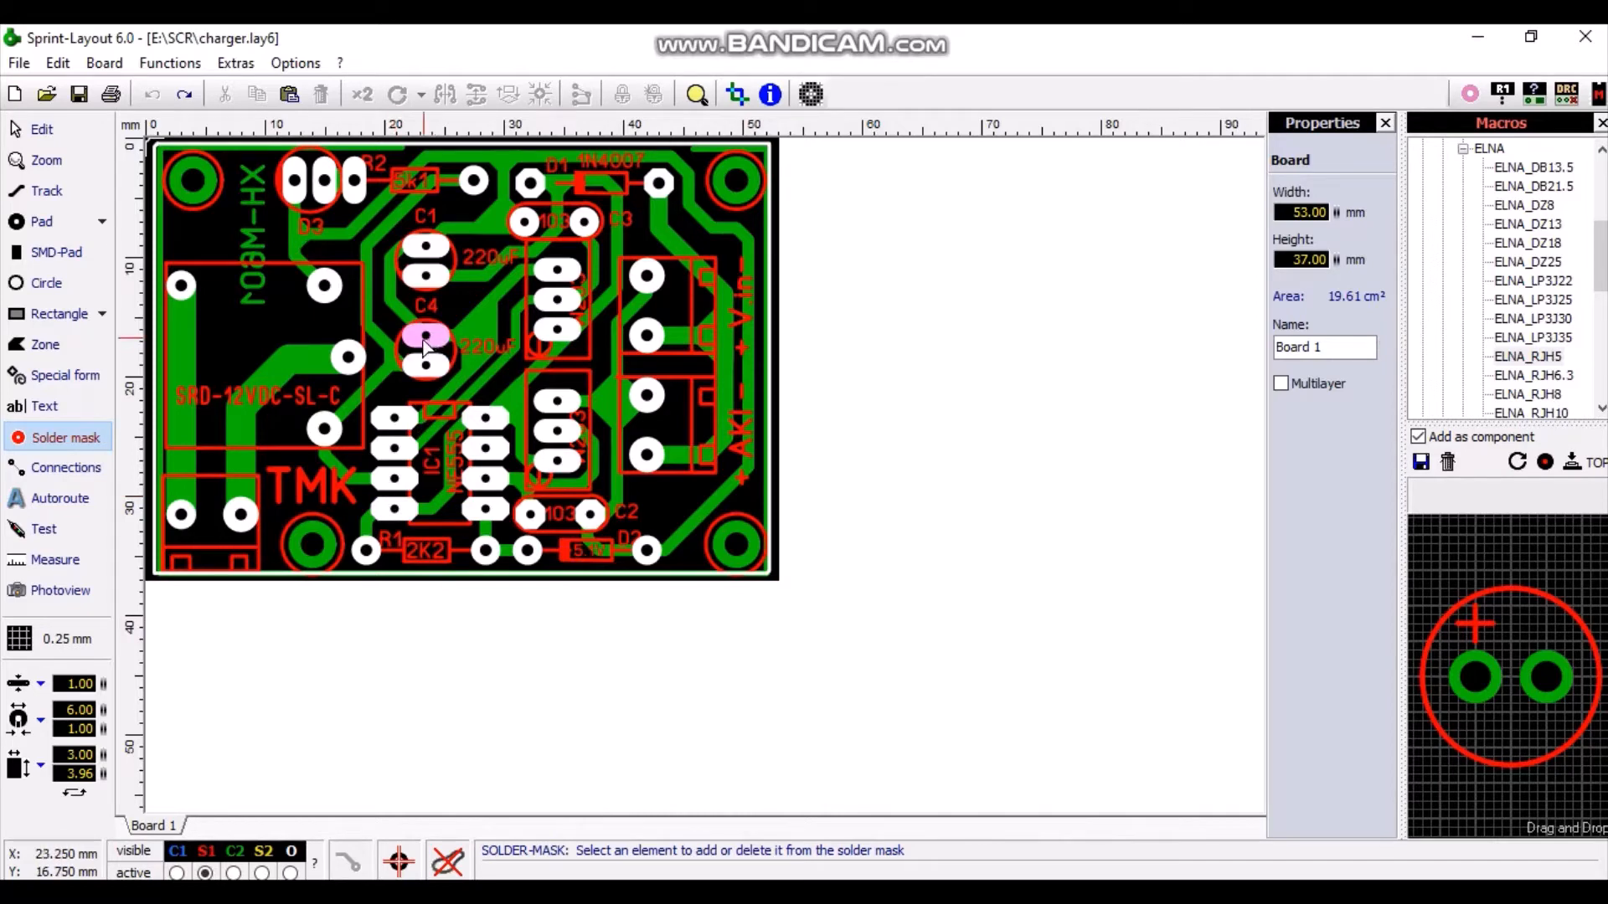
left_click(181, 576)
Step: Inspect the top side around the relay in the photo view, and return to the solder mask display of the whole board
left_click(57, 594)
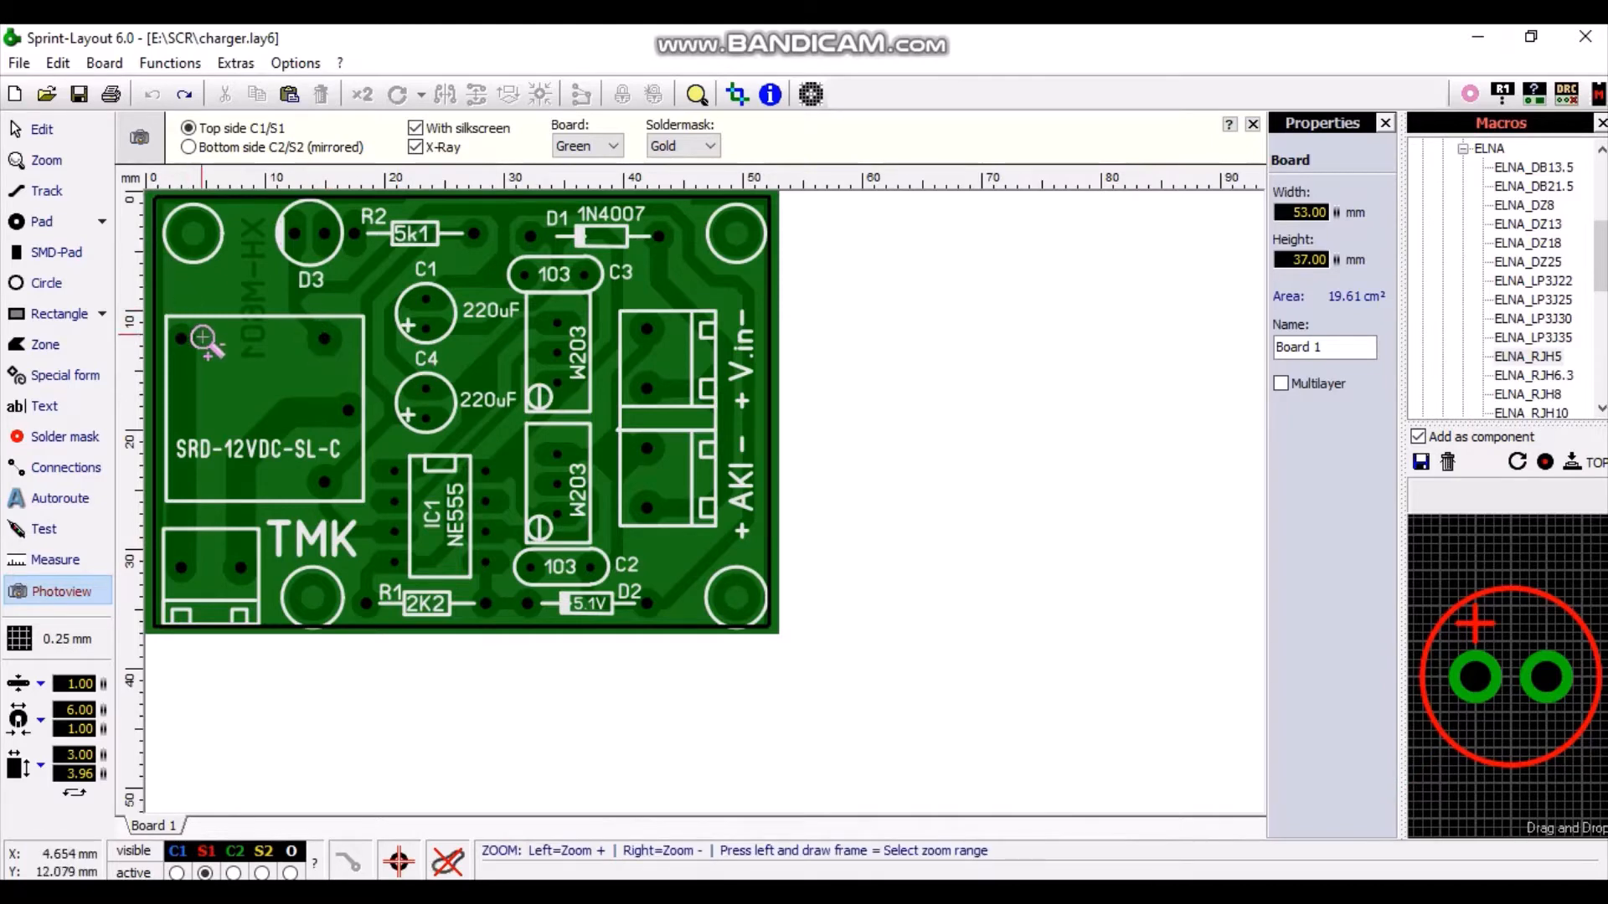
left_click(326, 344)
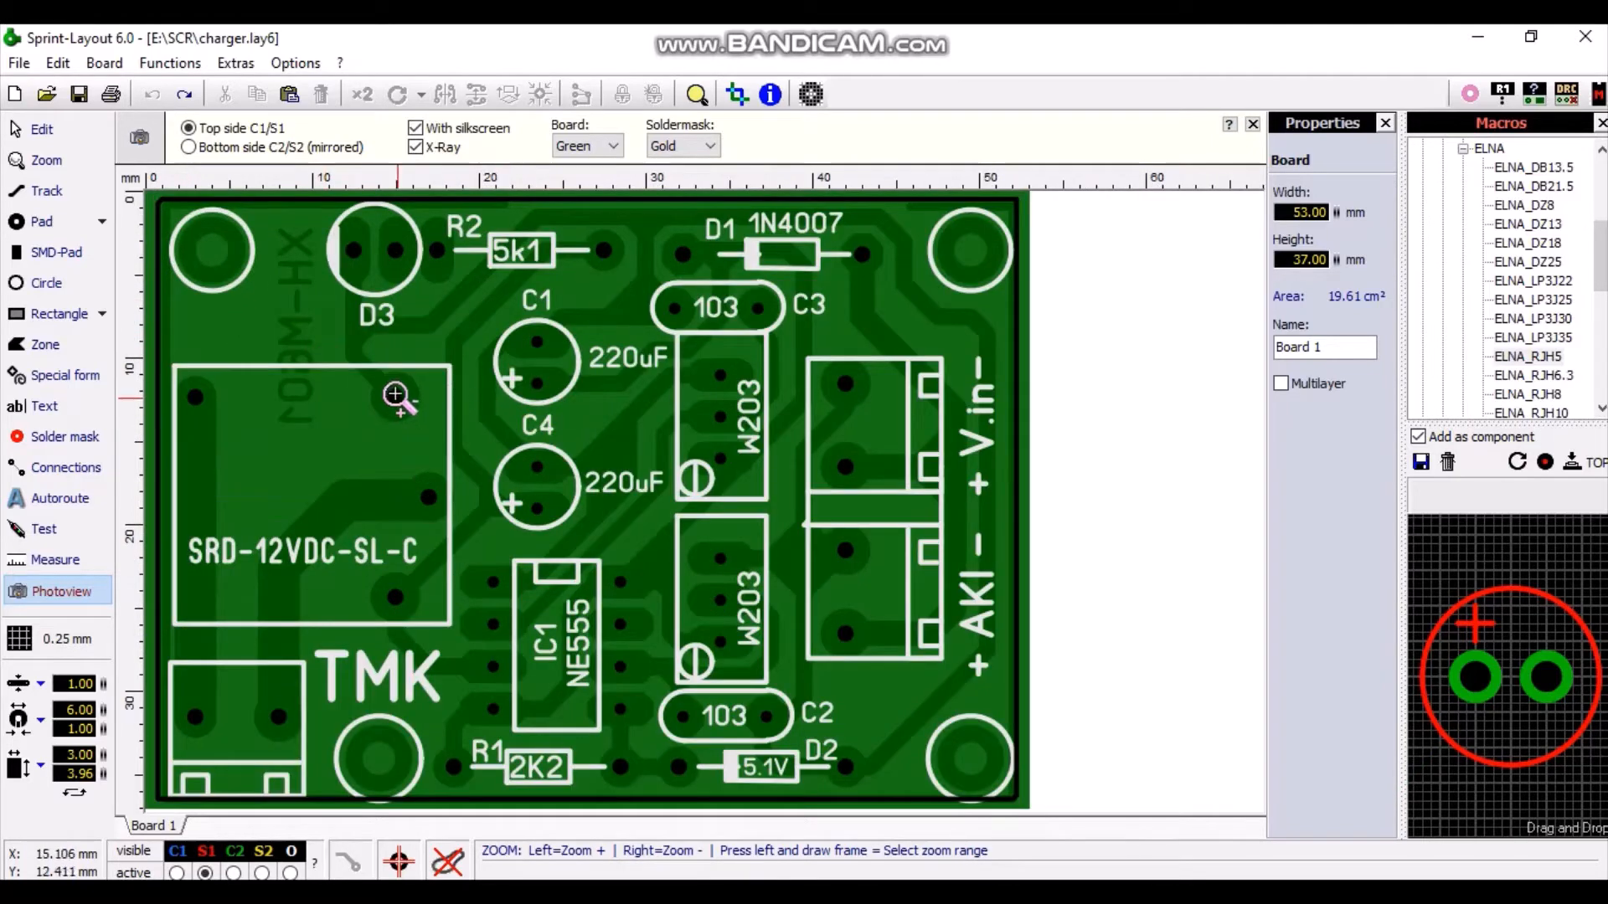
left_click(410, 408)
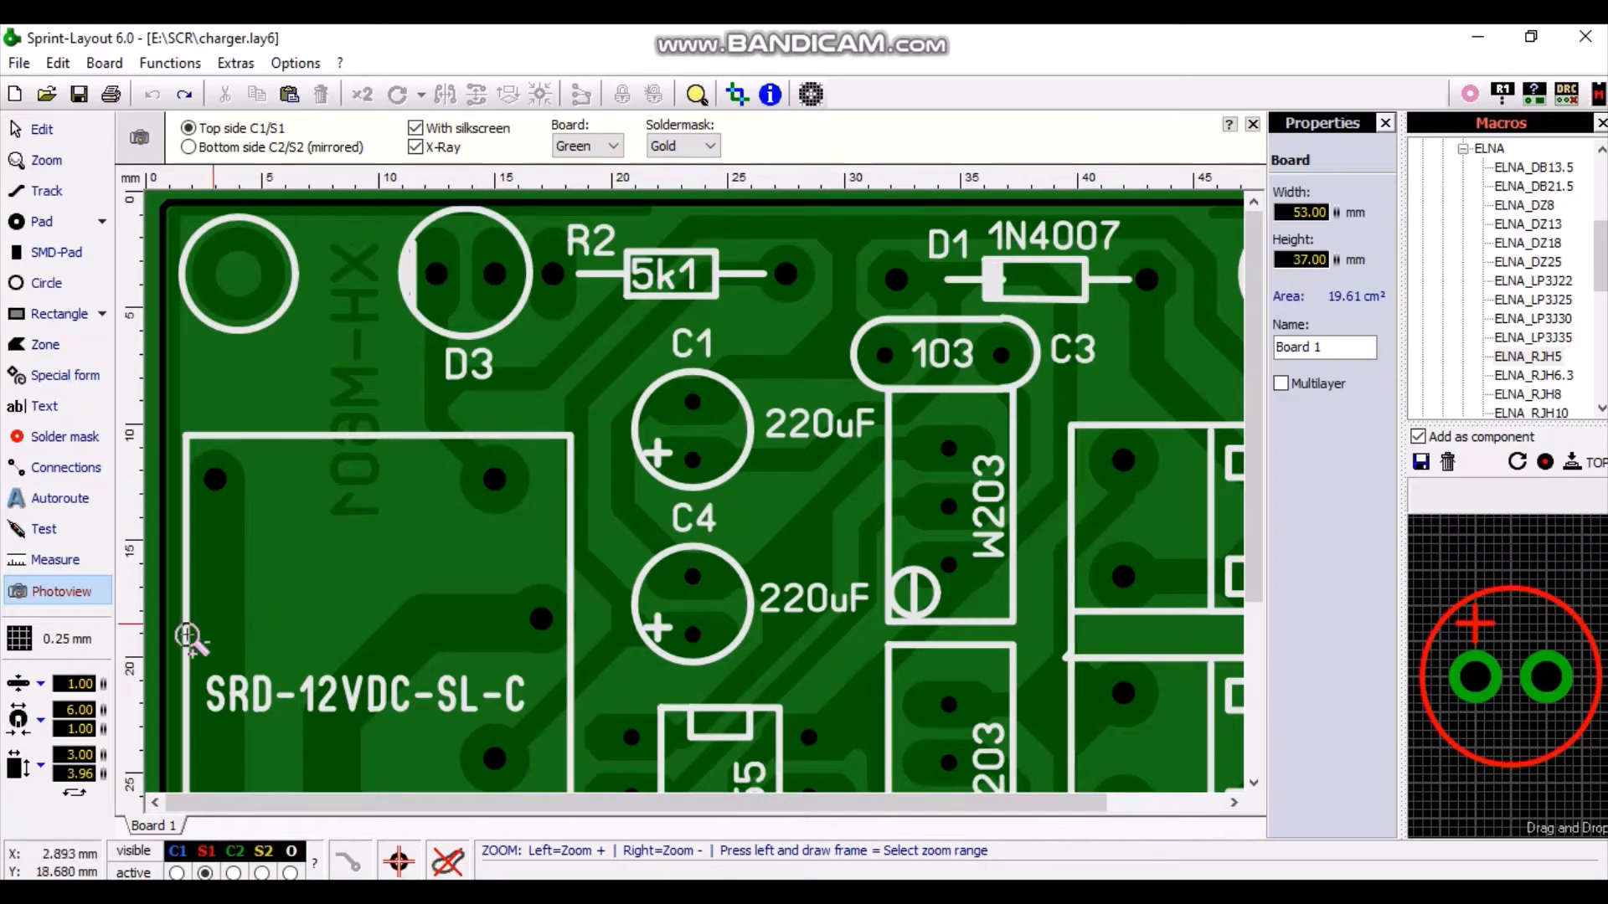
left_click(65, 437)
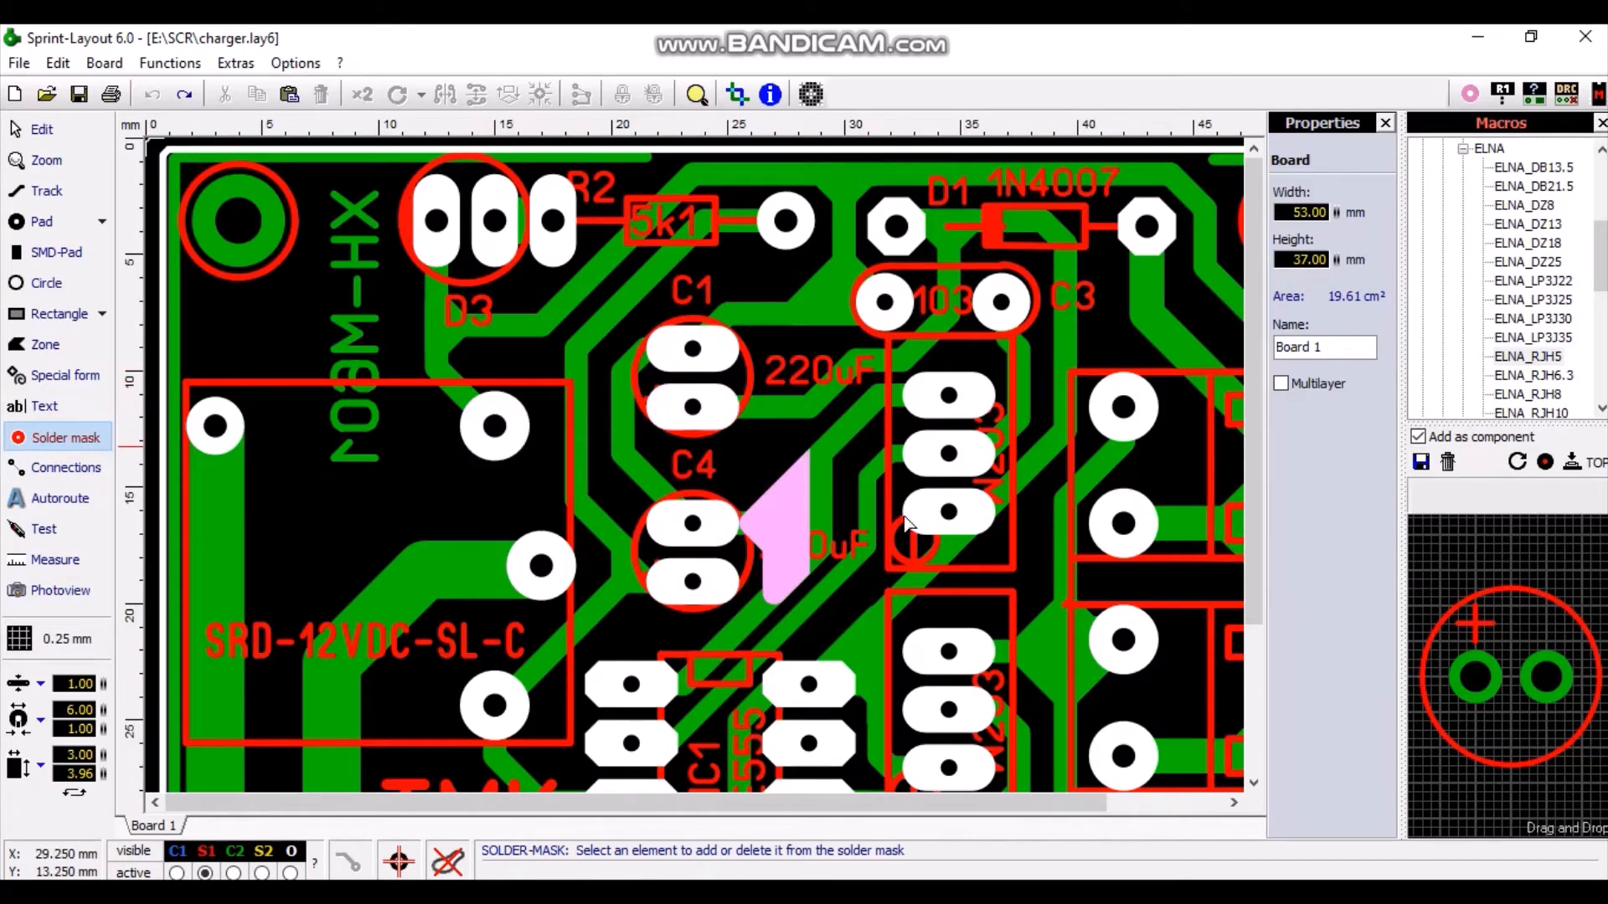
scroll(778, 545, "down", 3)
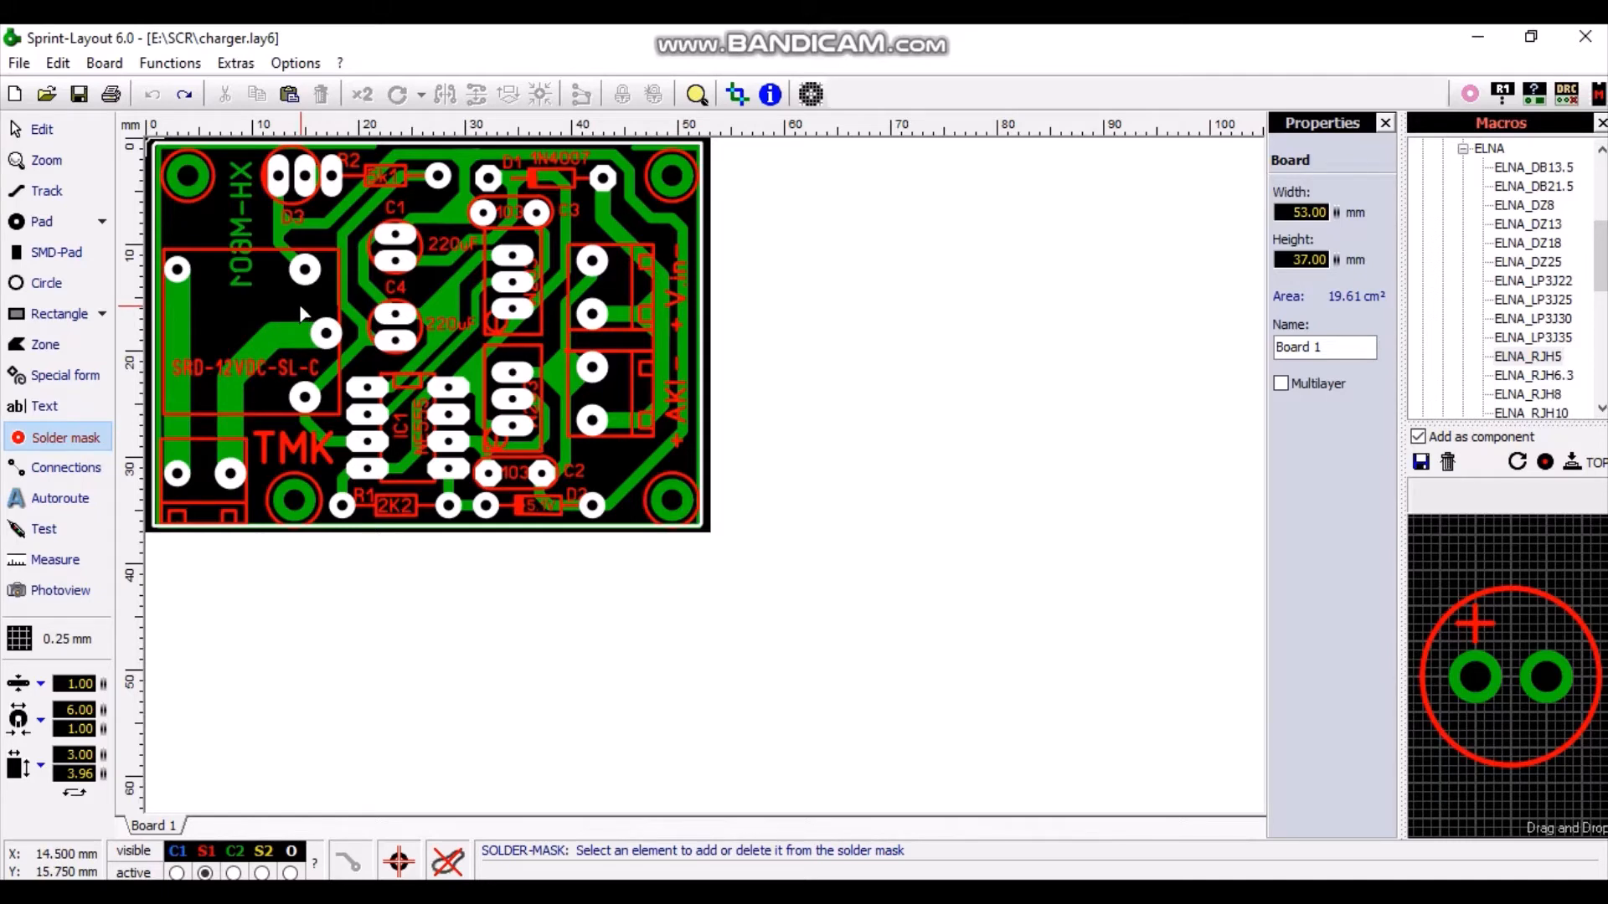
Step: Add a connection line between the two pads of the terminal block below the relay
left_click(63, 474)
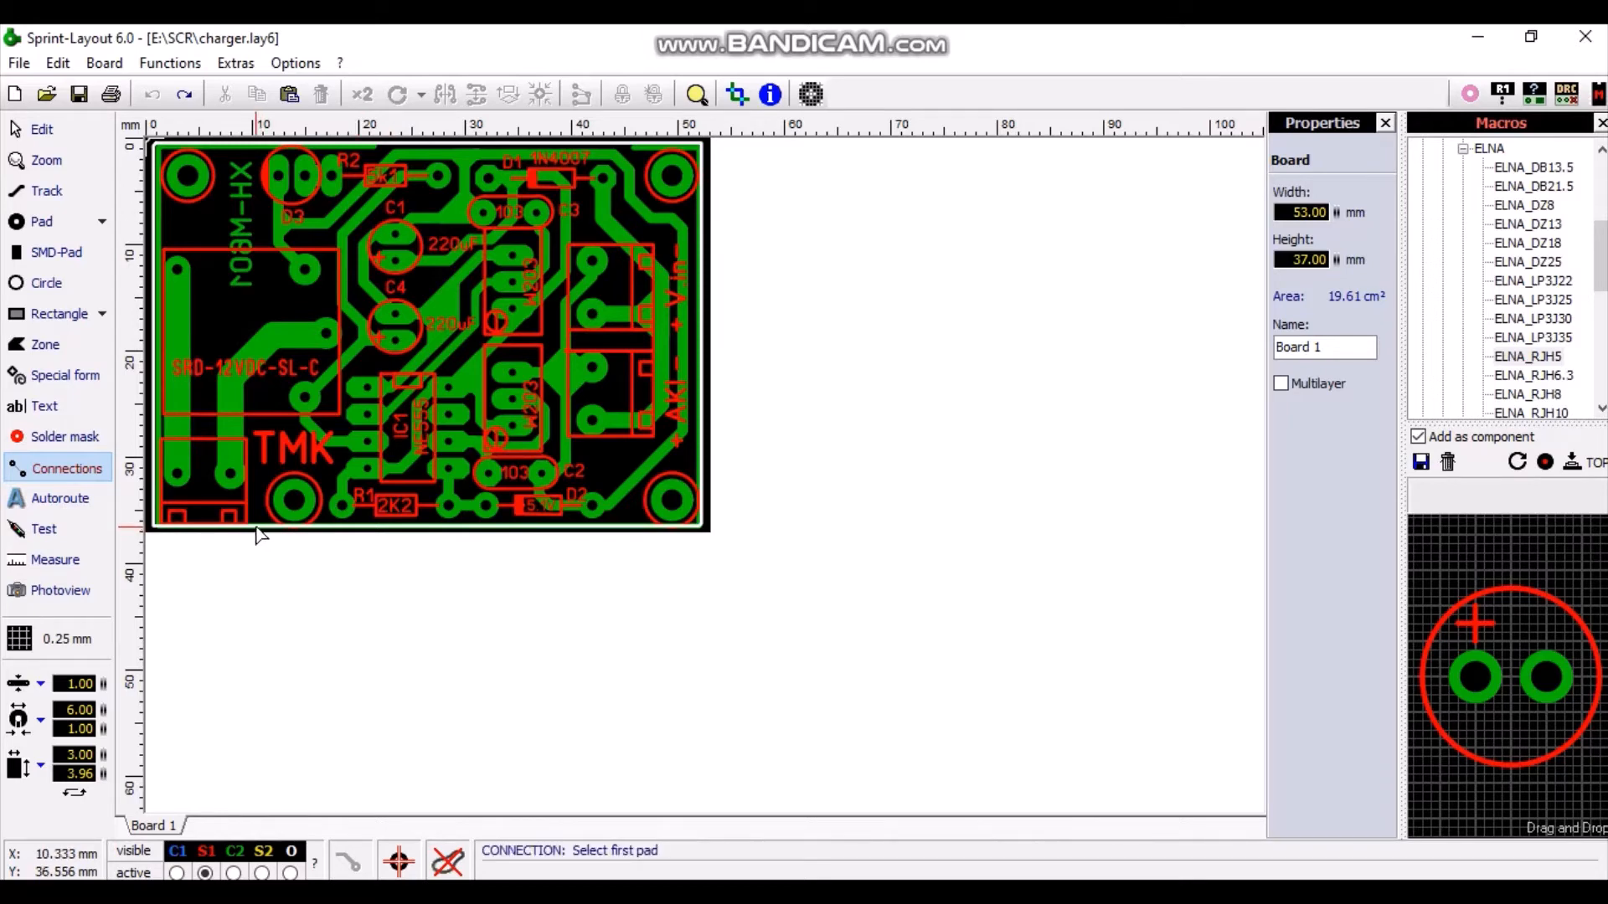
left_click(177, 474)
left_click(230, 475)
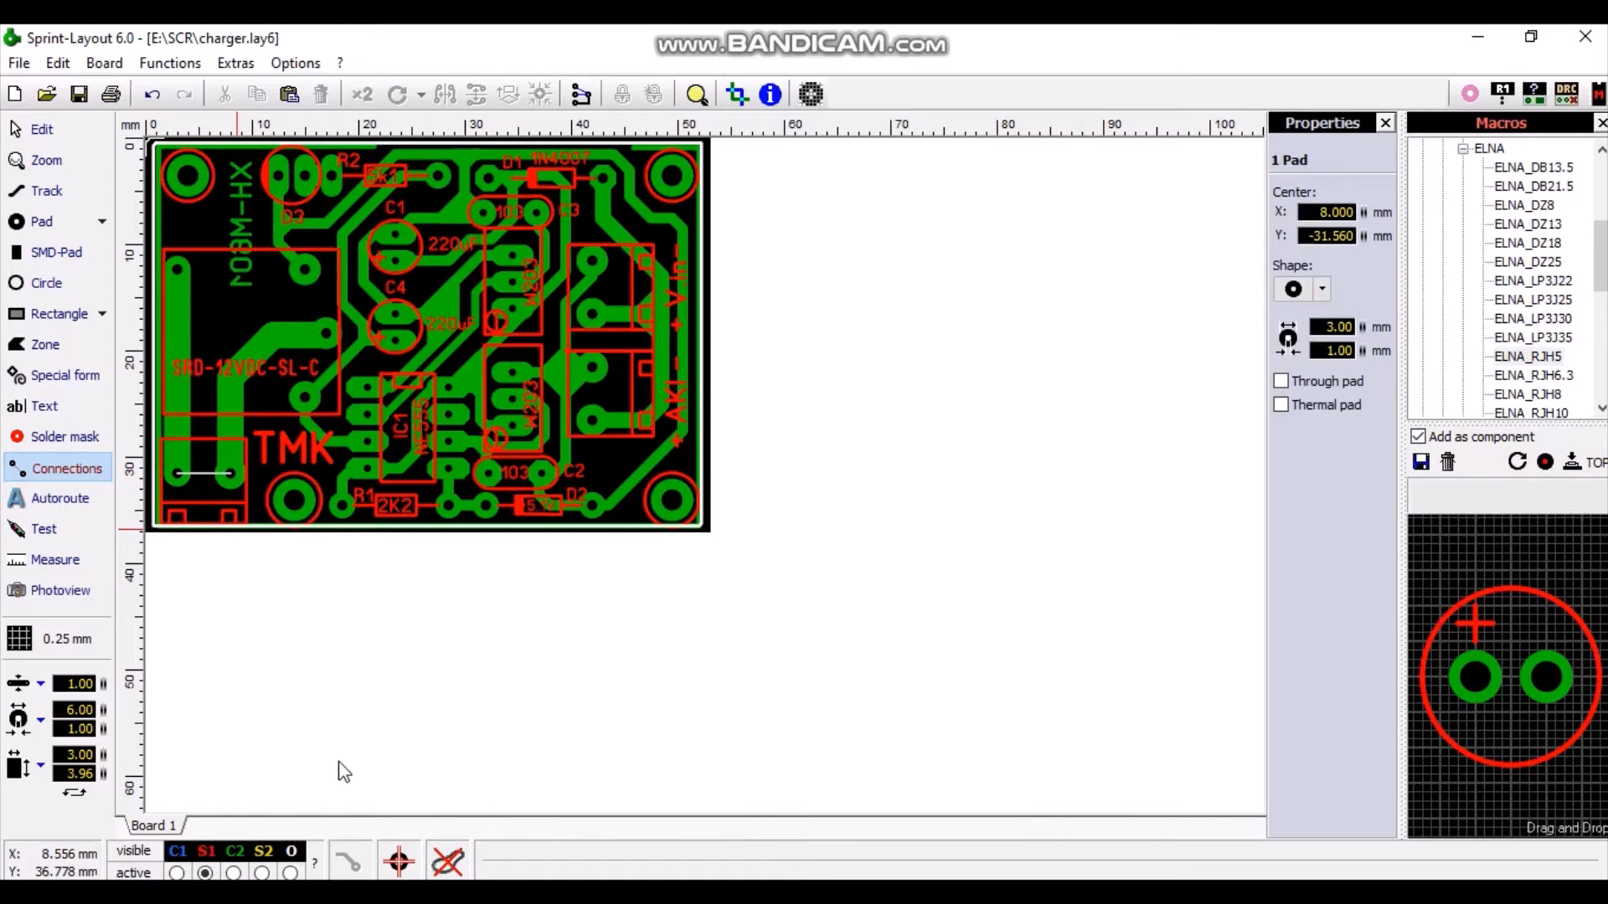
Step: Test which copper is connected to the relay pads and to the pads of R2, R1 and C2
left_click(52, 531)
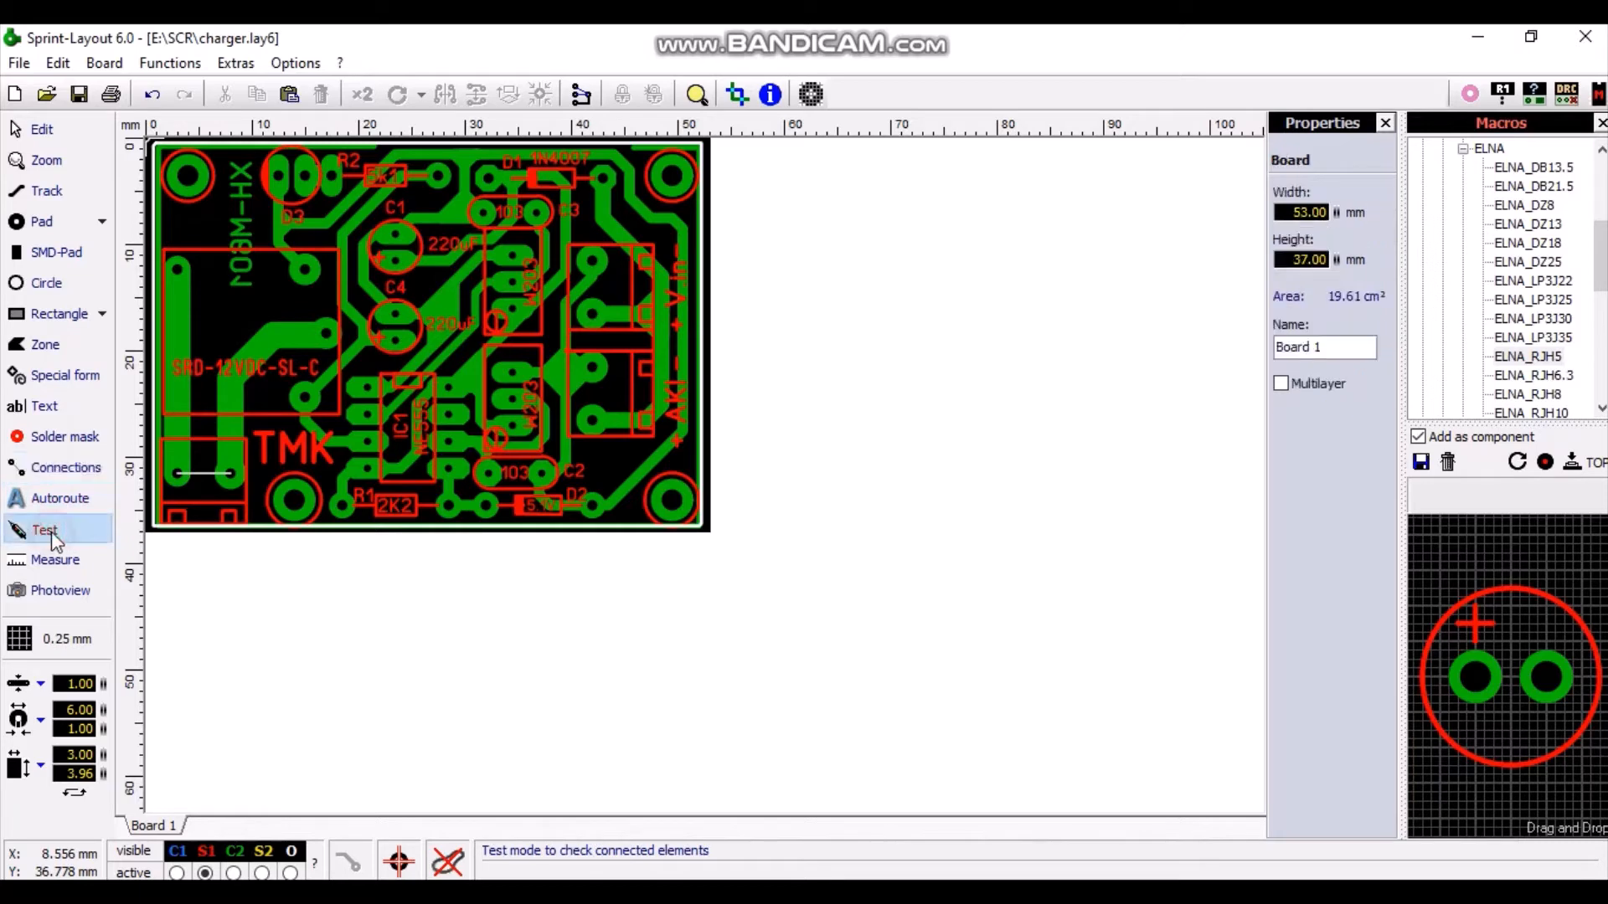
left_click(173, 333)
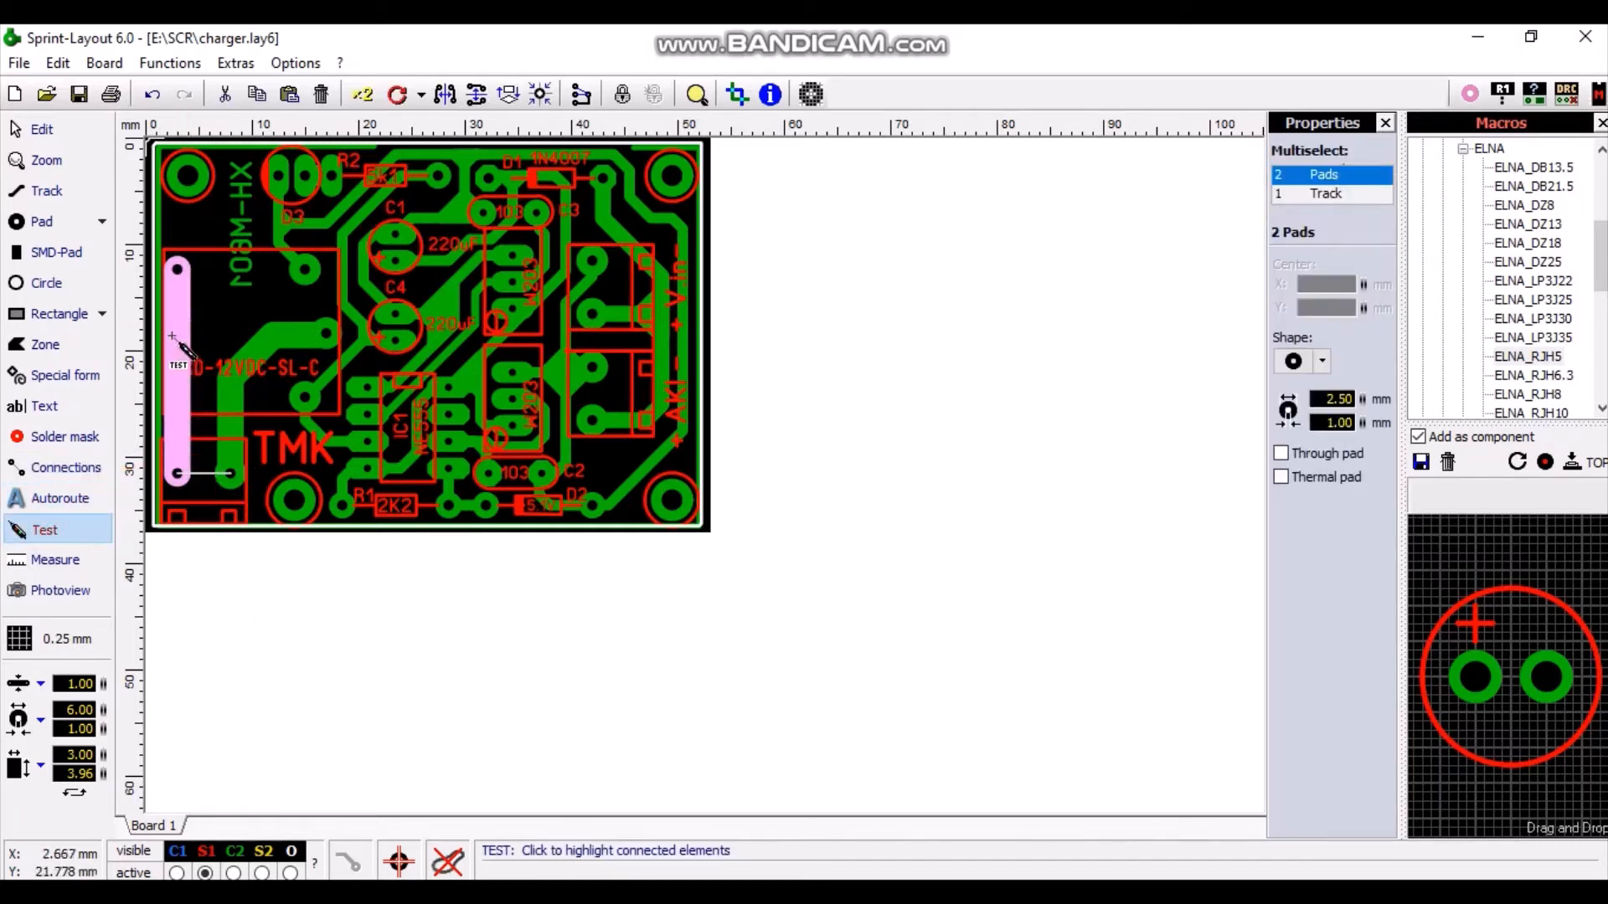
left_click(305, 269)
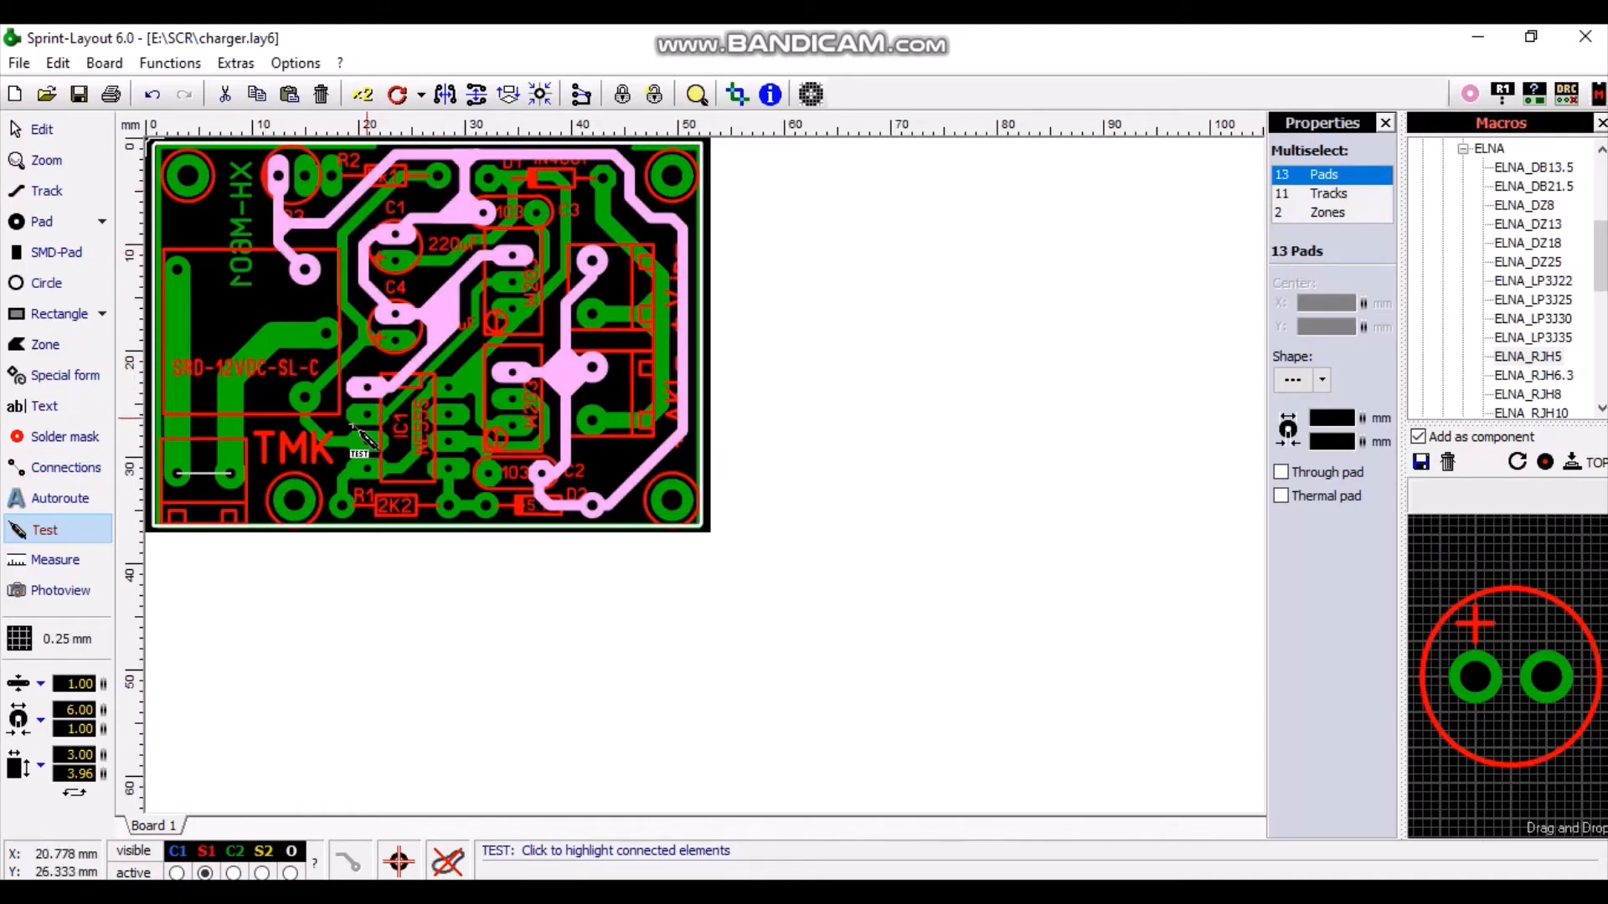
left_click(439, 173)
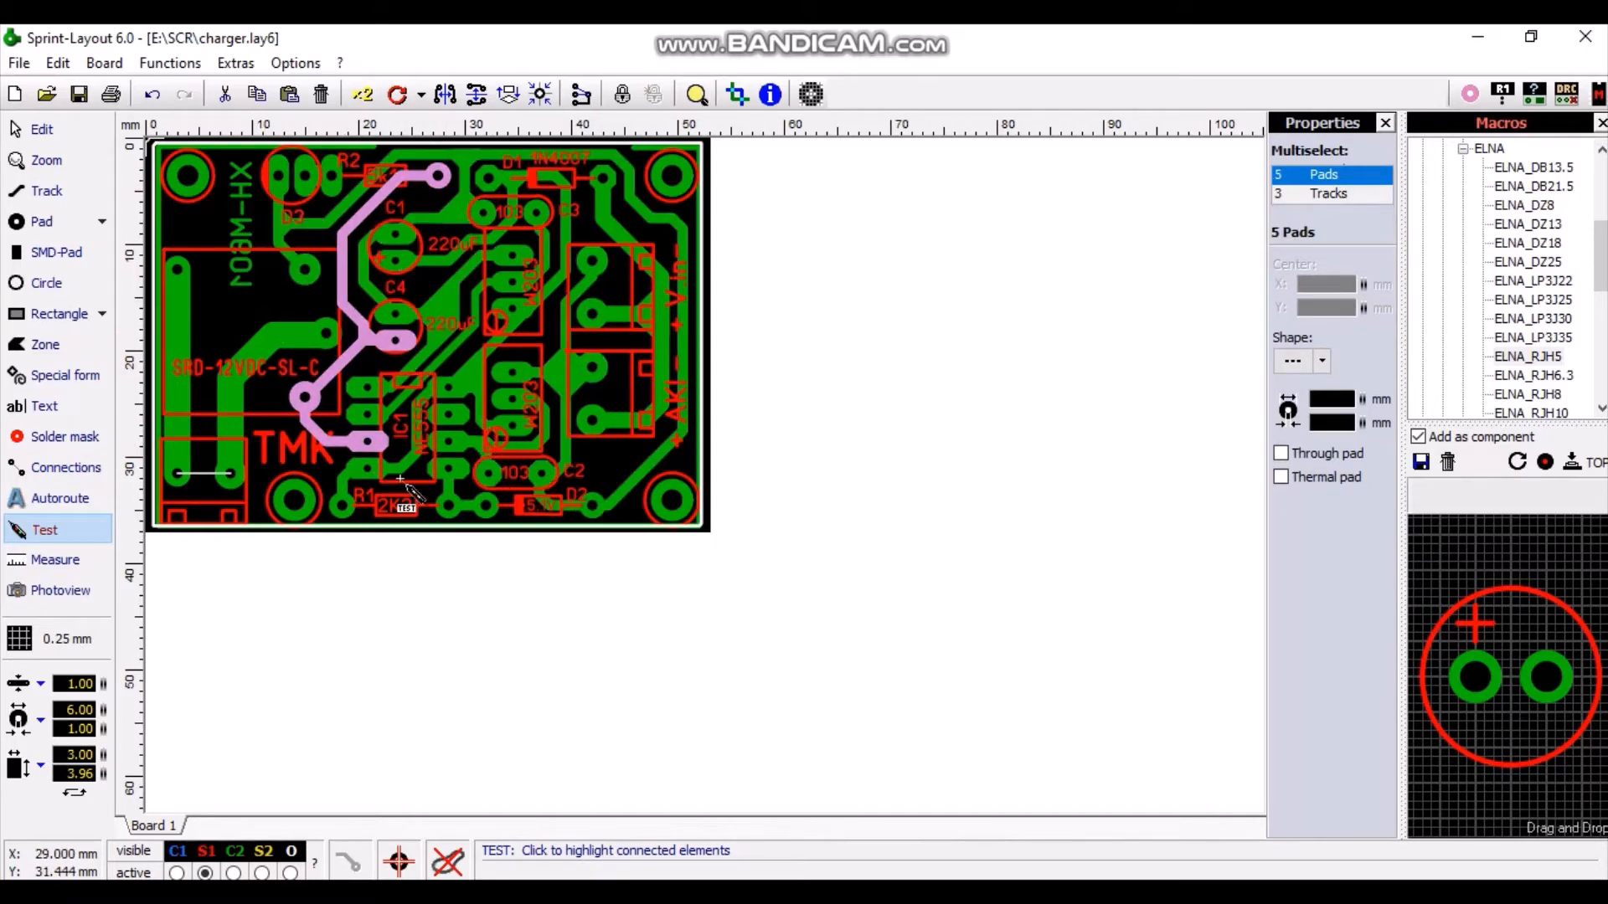
left_click(342, 505)
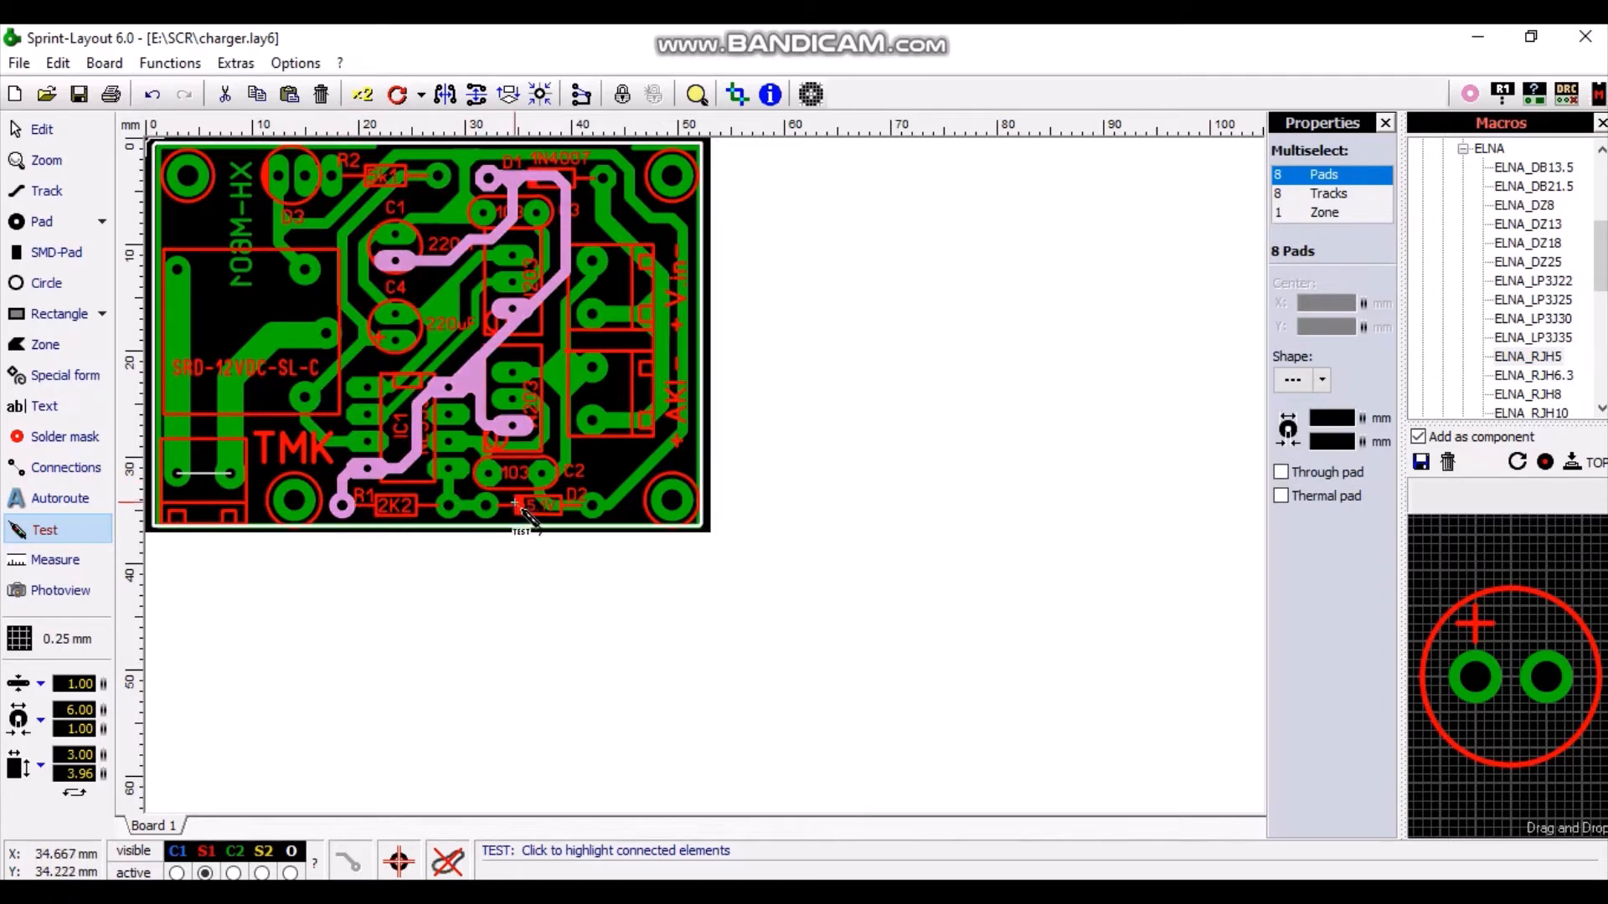
left_click(489, 471)
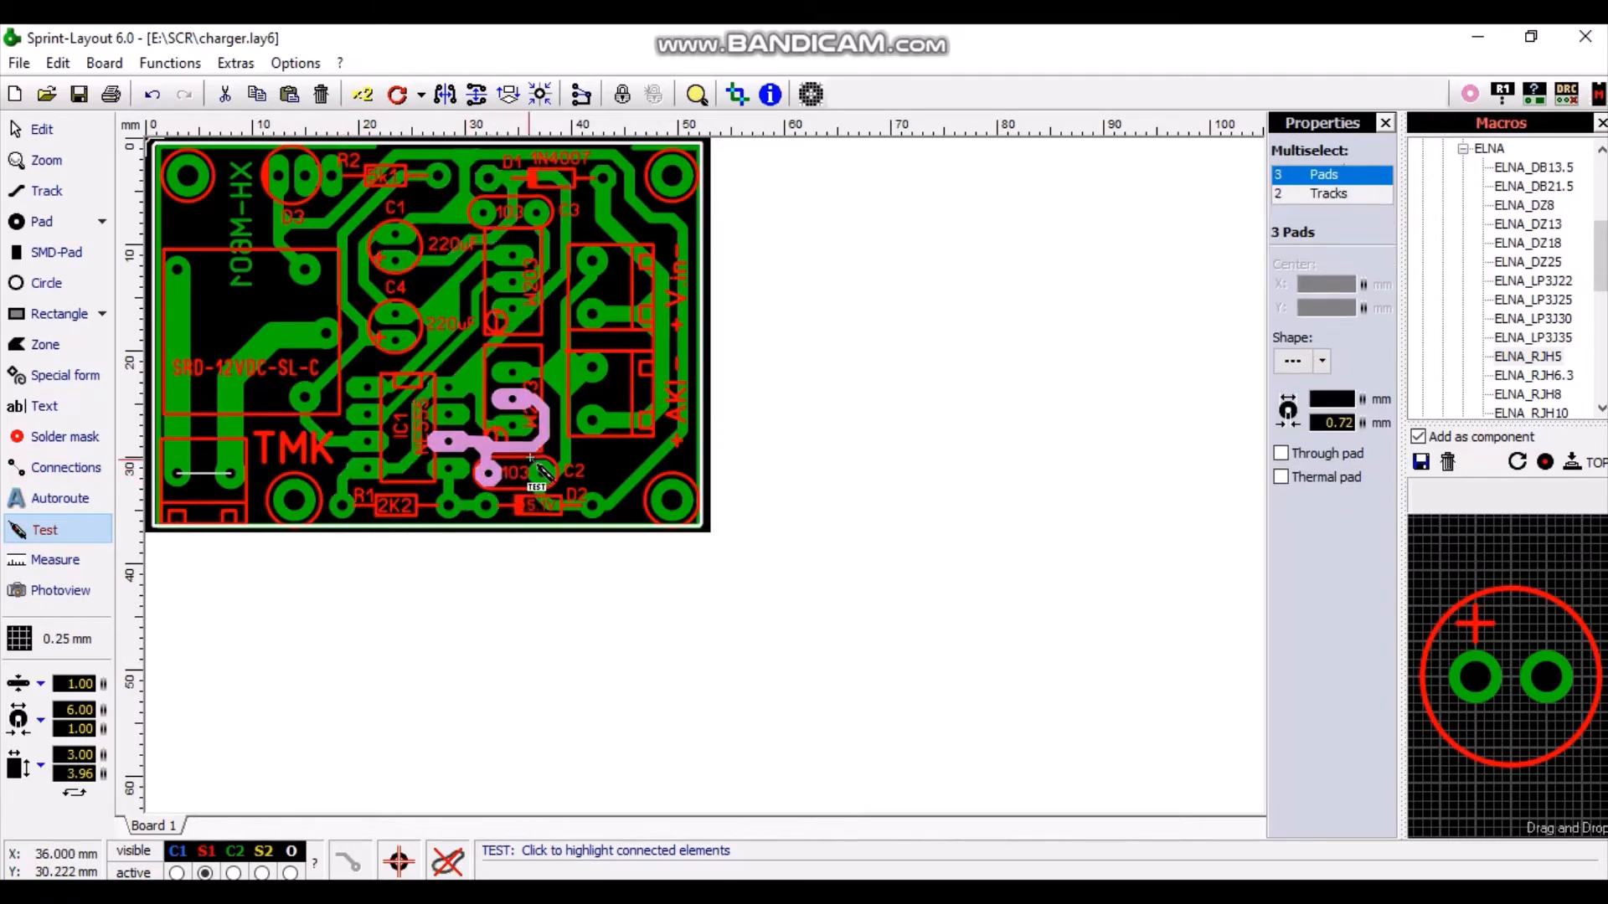
Step: Measure the distance between the centres of the two mounting holes along the board's upper edge
left_click(57, 563)
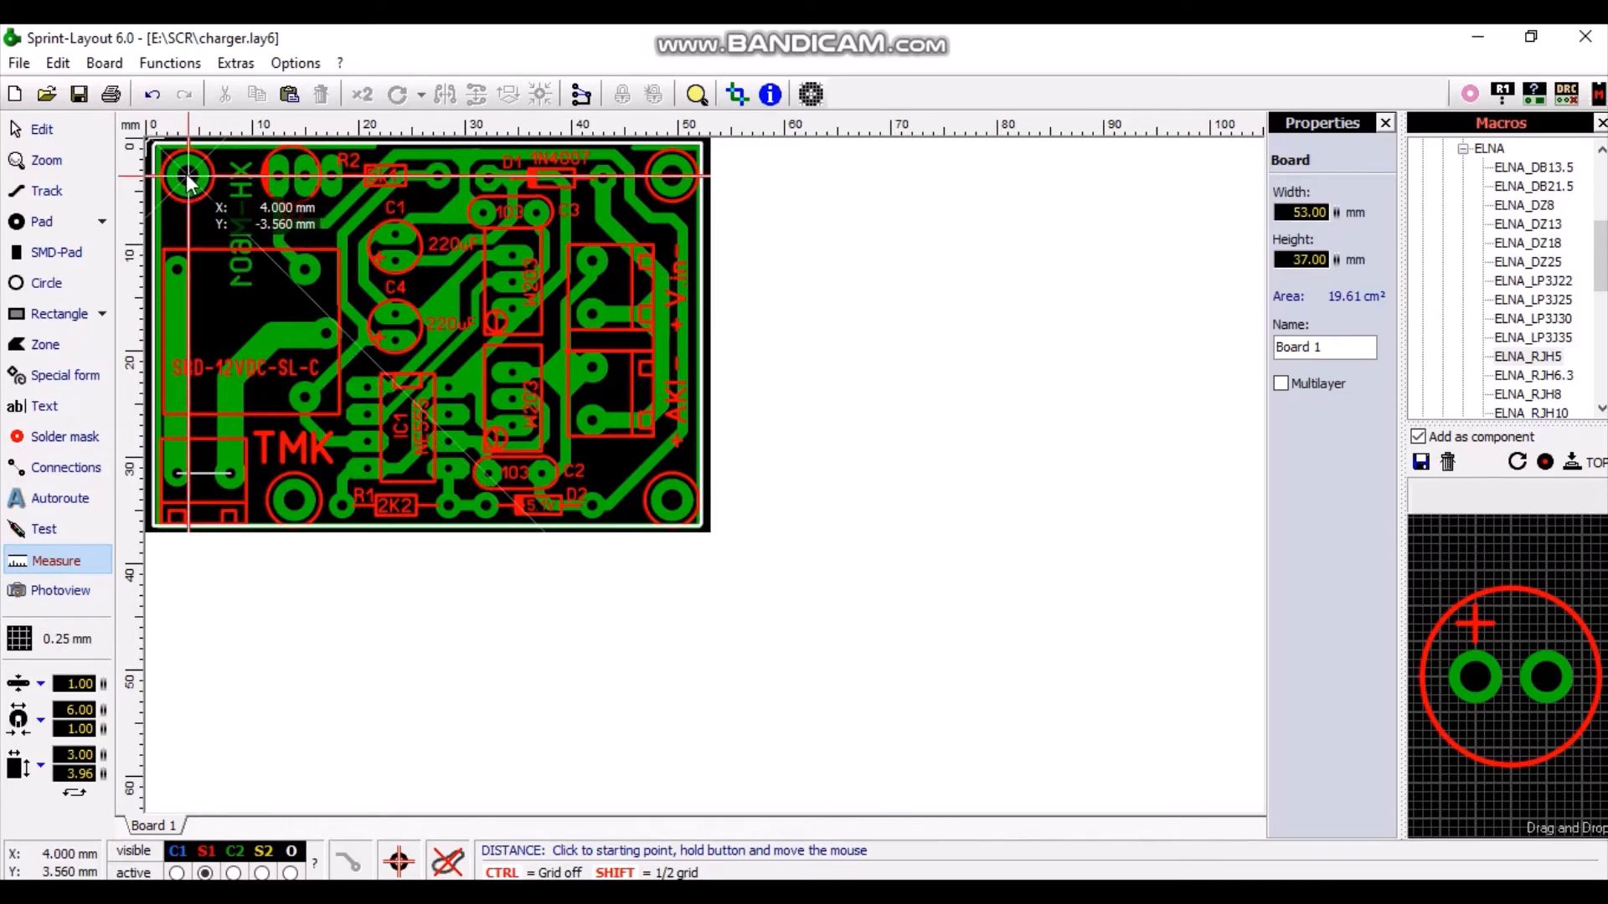
left_click_drag(188, 178, 672, 180)
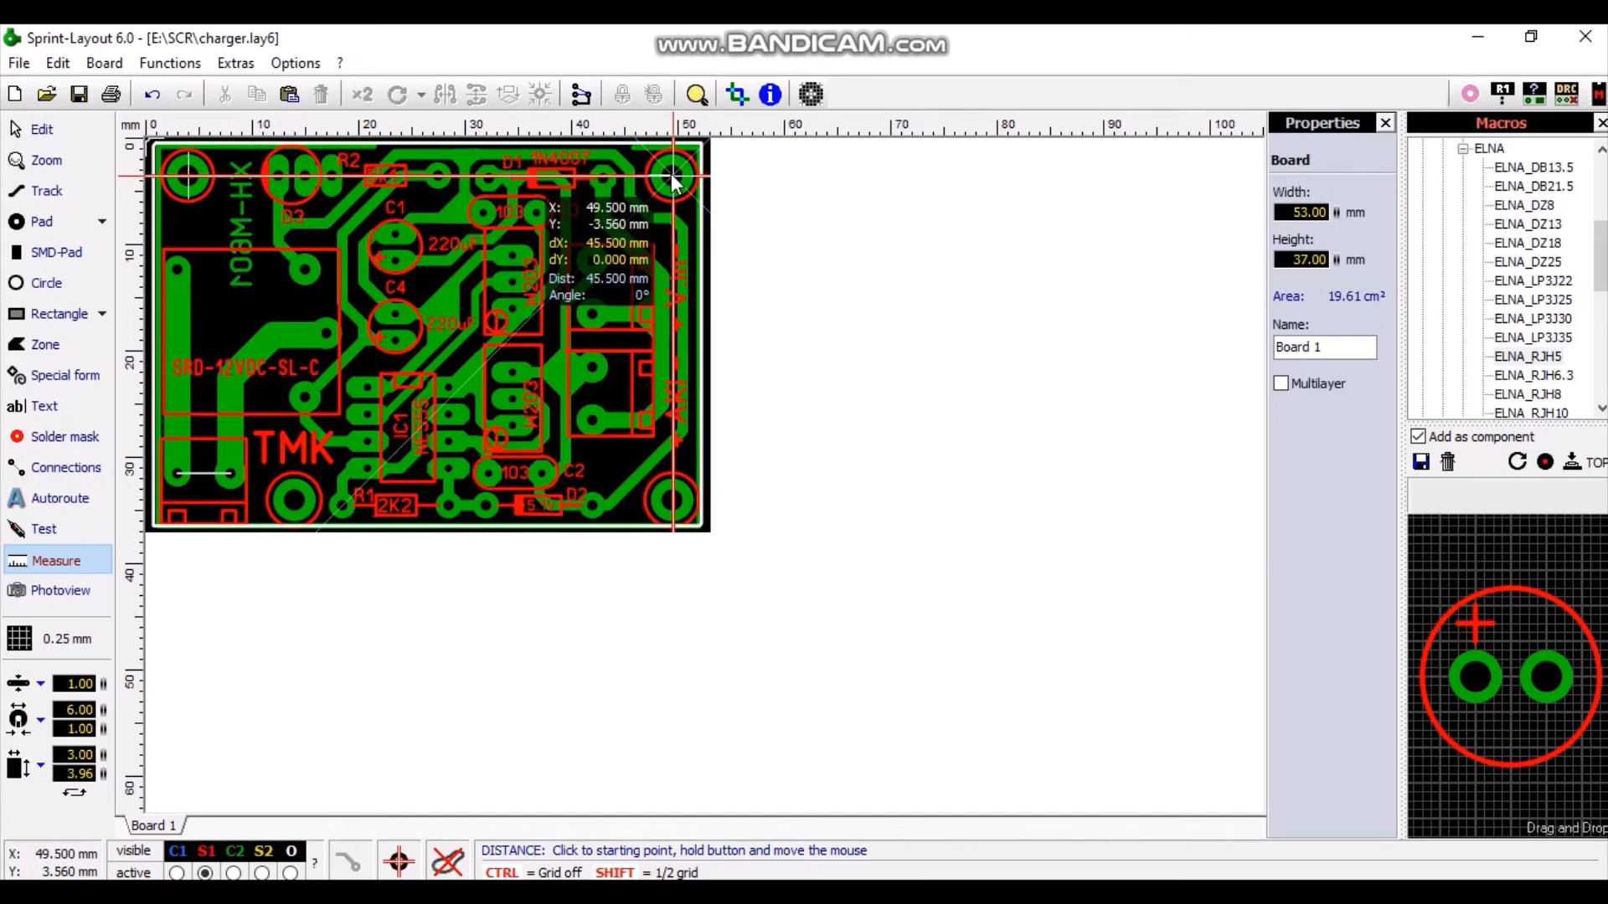
left_click_drag(673, 180, 671, 178)
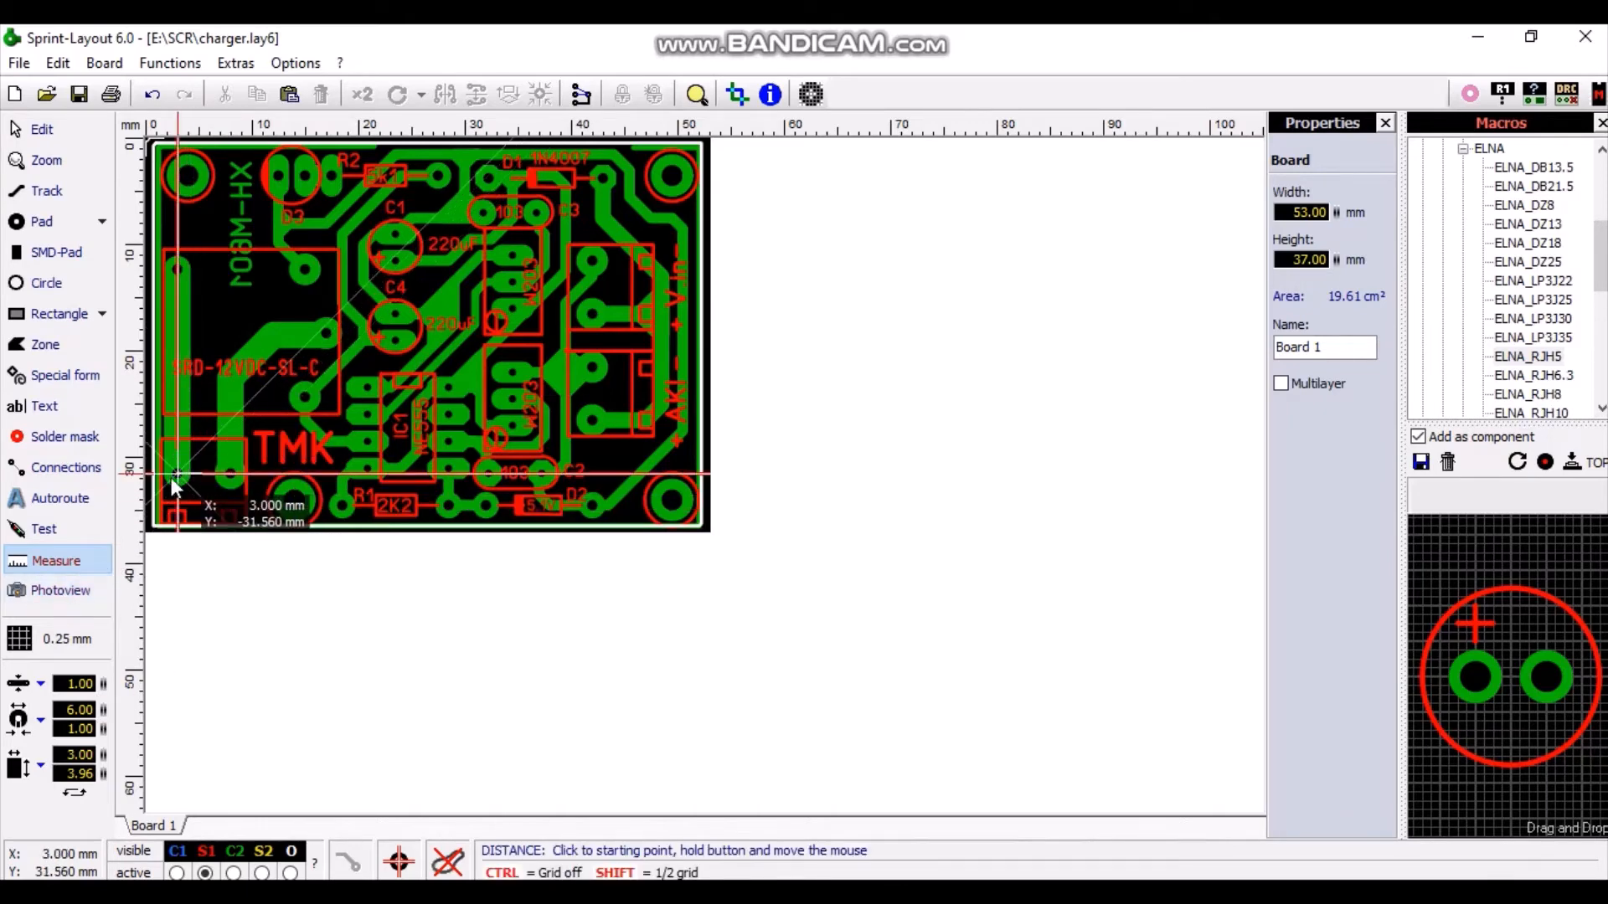
Step: Remove the connection line between the two pads of the terminal block below the relay
left_click(41, 129)
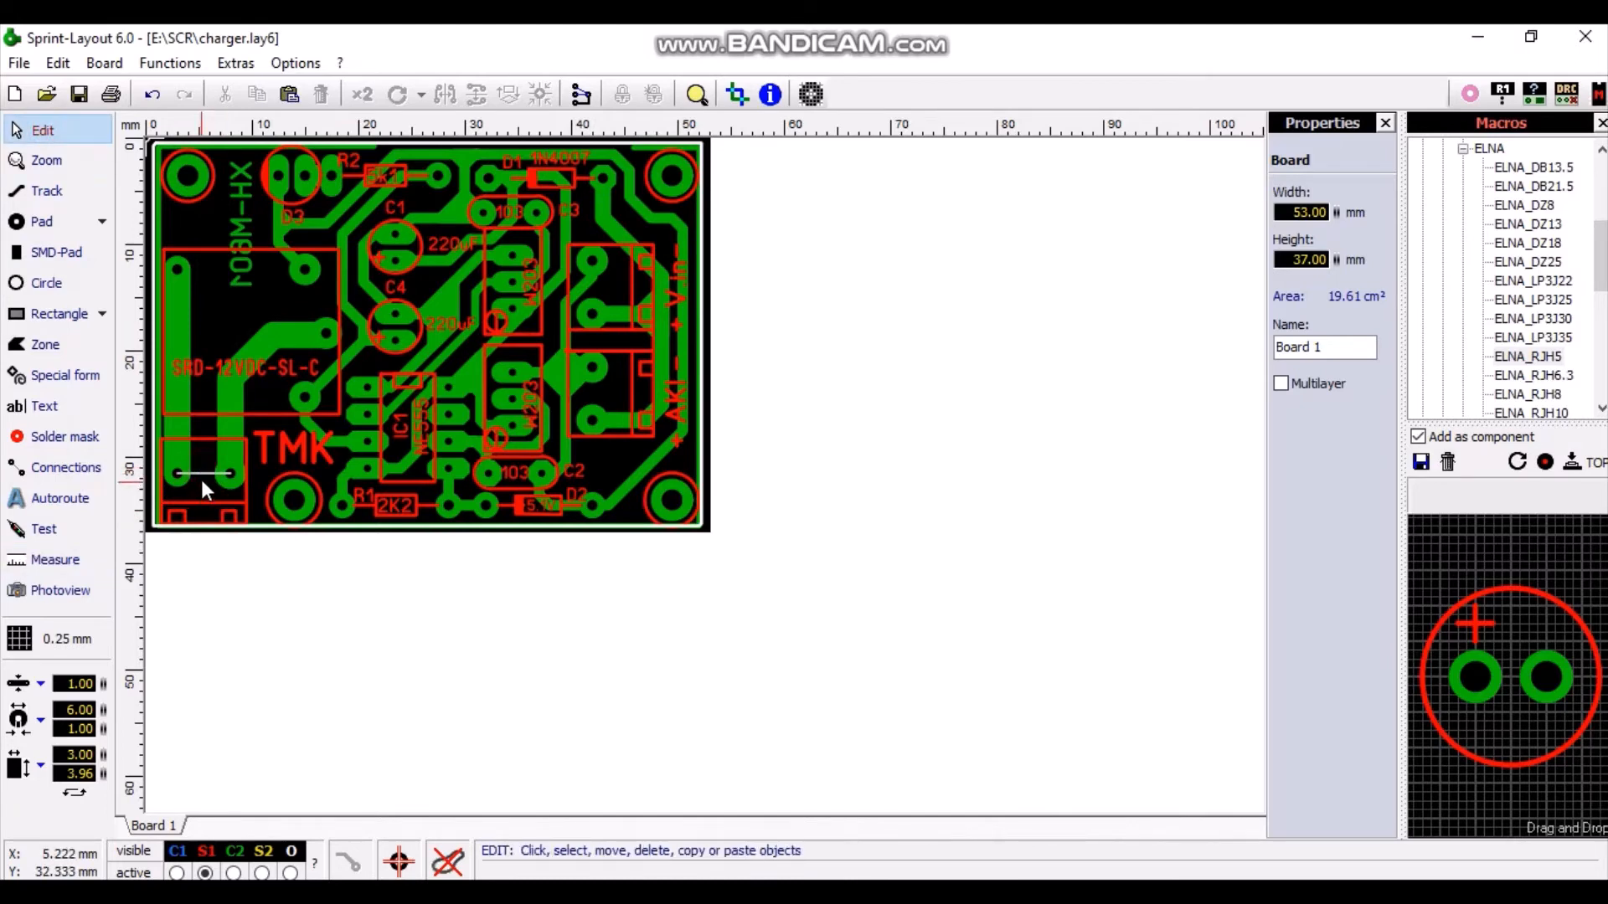
left_click(49, 534)
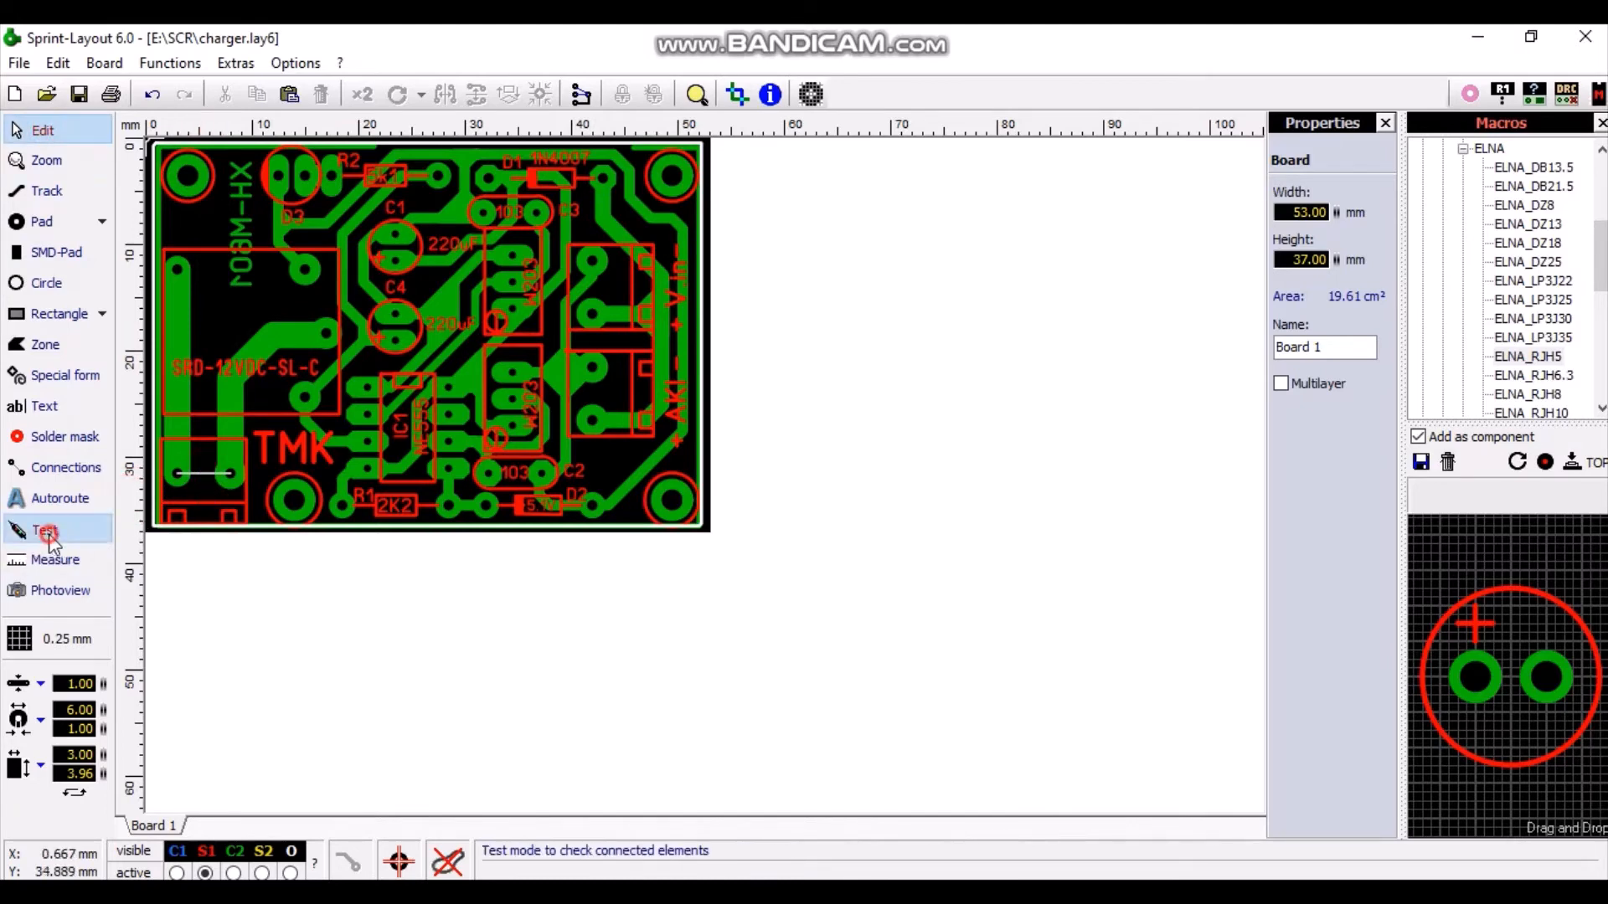
left_click(54, 466)
left_click(177, 474)
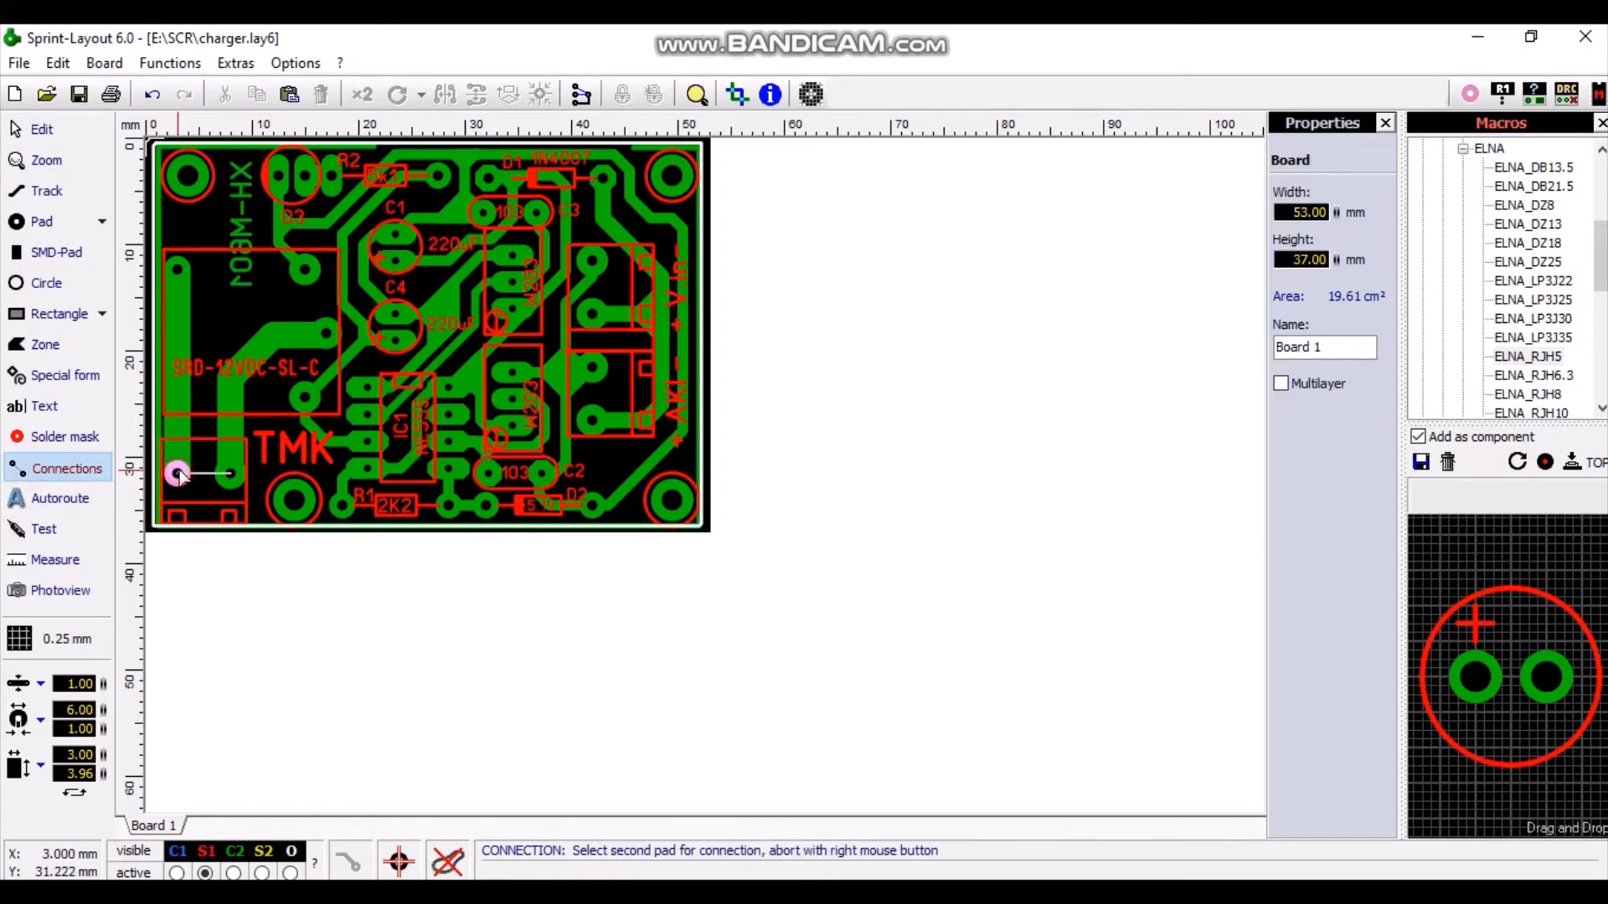
left_click(228, 473)
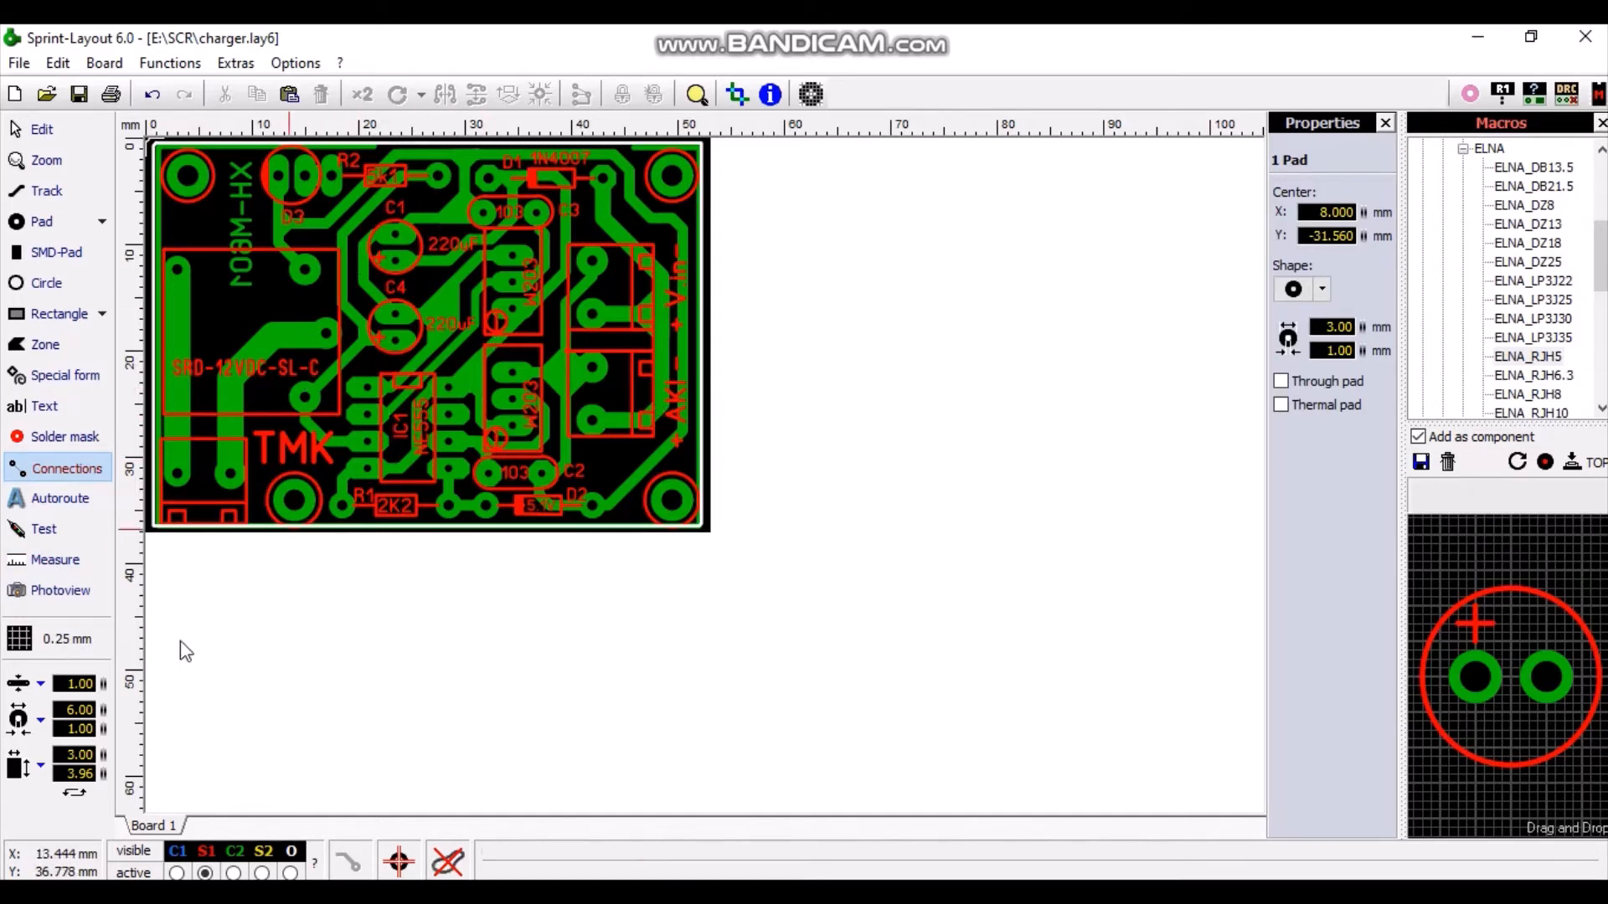
left_click(60, 645)
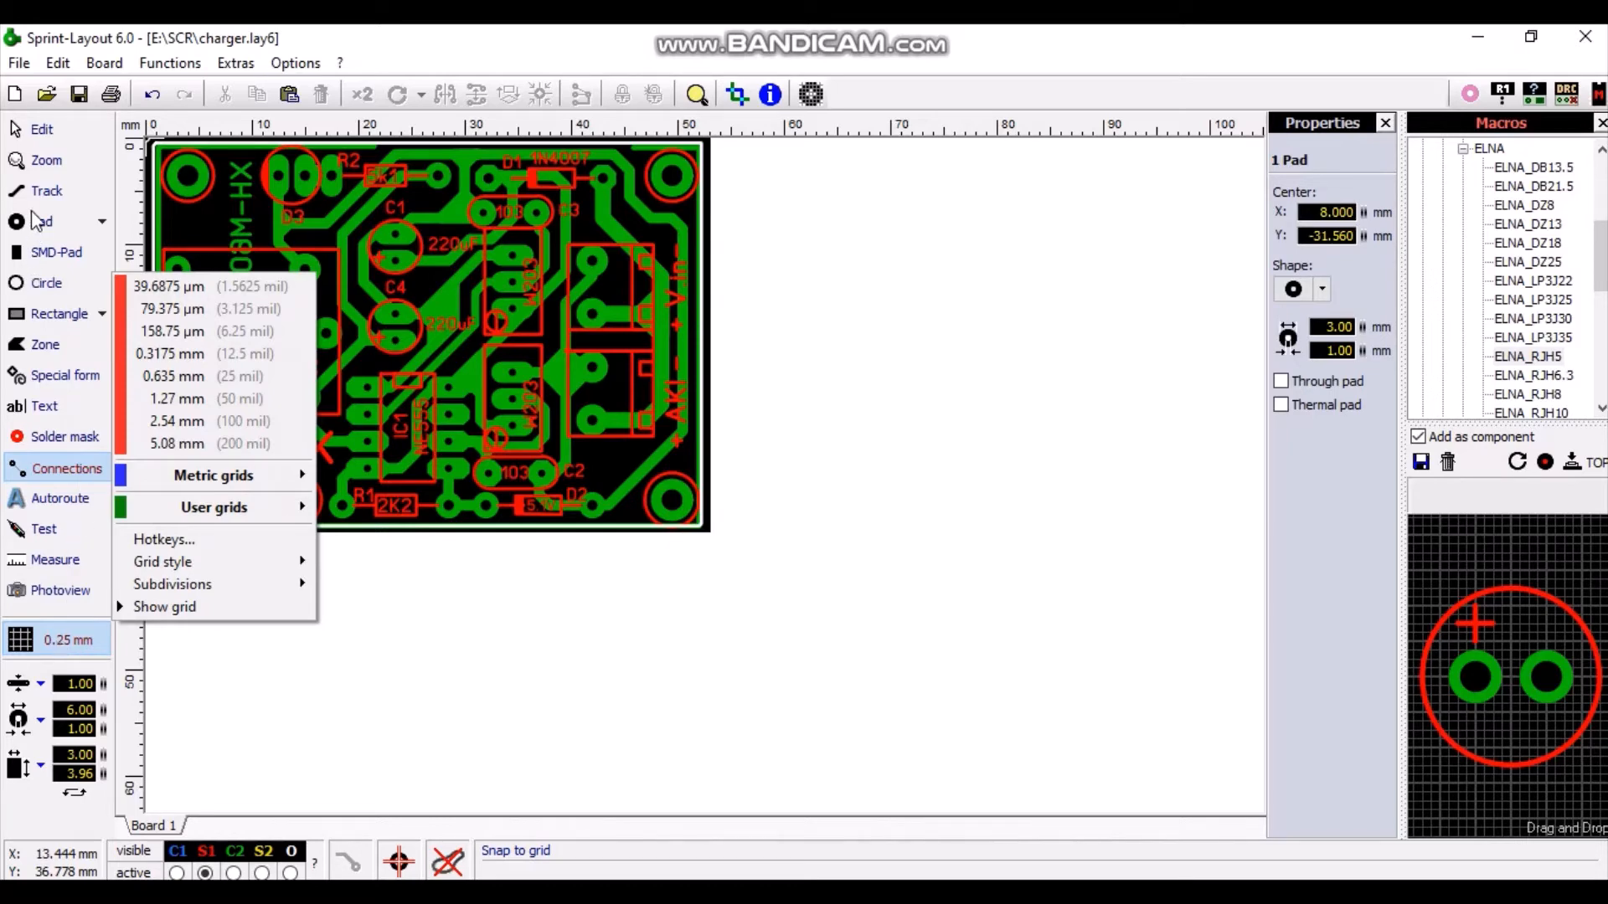
left_click(32, 285)
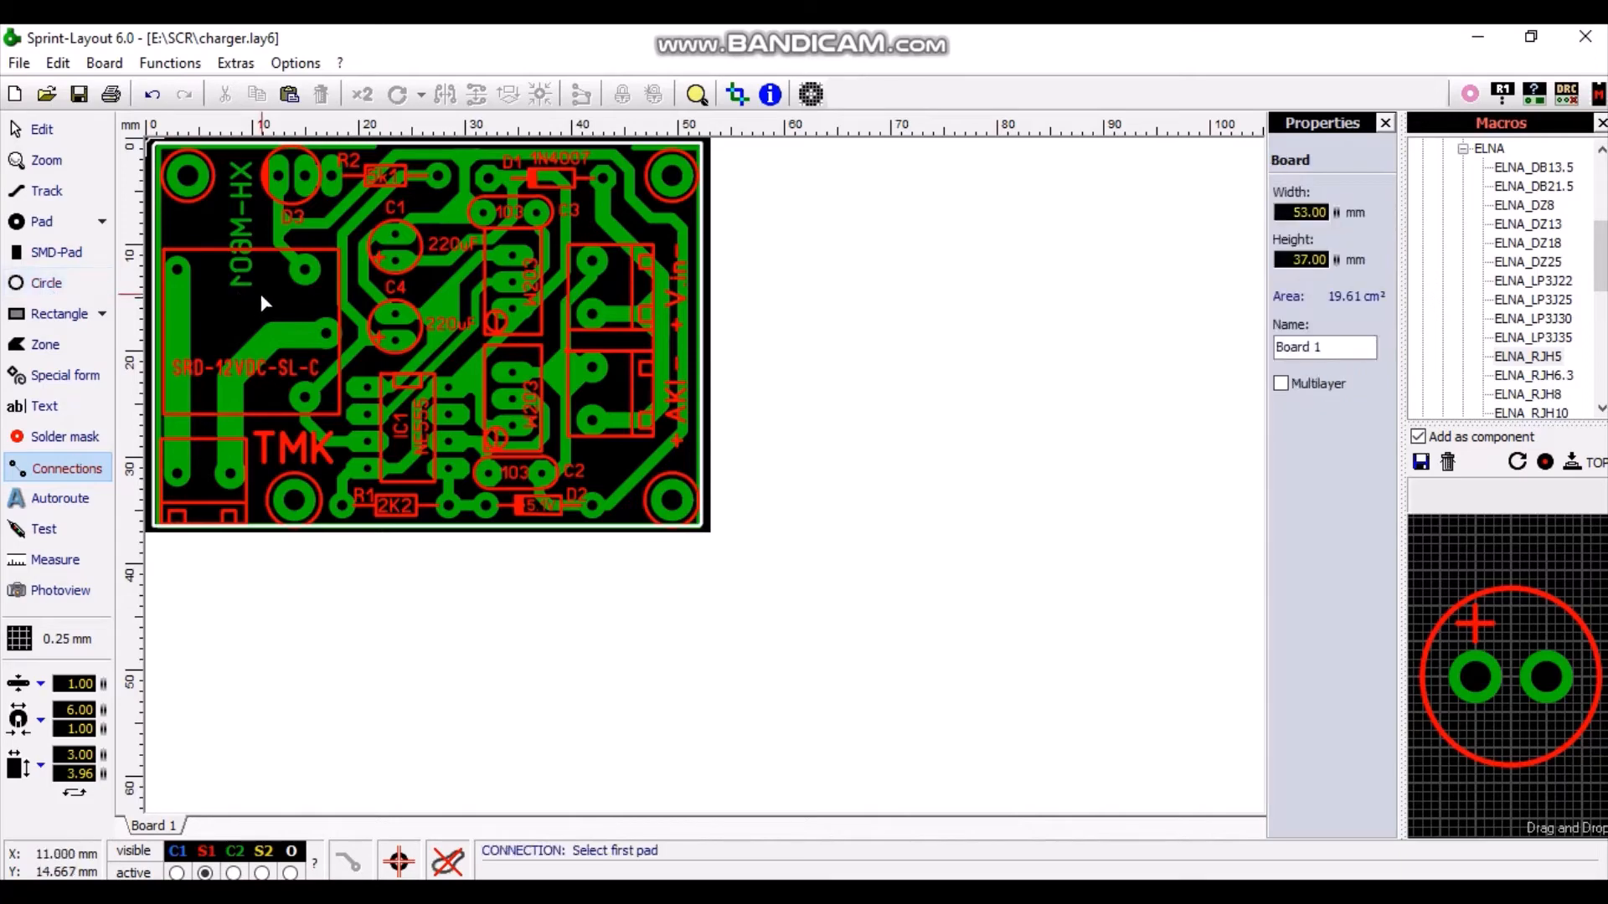
Step: Draw a silkscreen circle about 3.5 mm in diameter in the empty area inside the relay outline, centred at X 7.00, Y -16.50
scroll(248, 325, "up", 8)
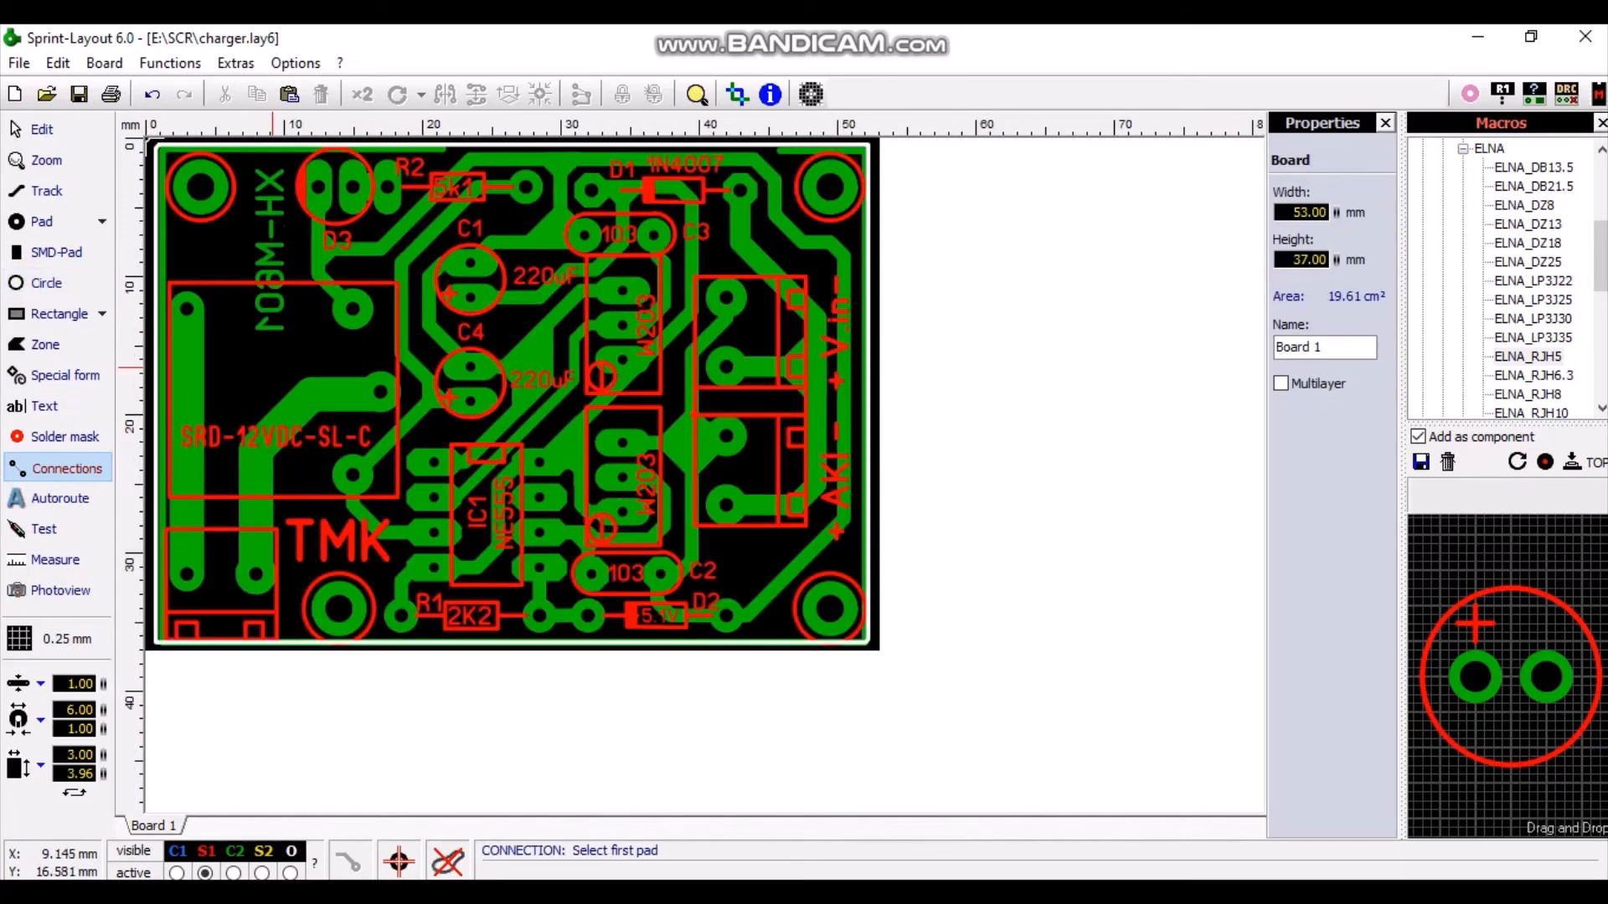
scroll(695, 474, "up", 4)
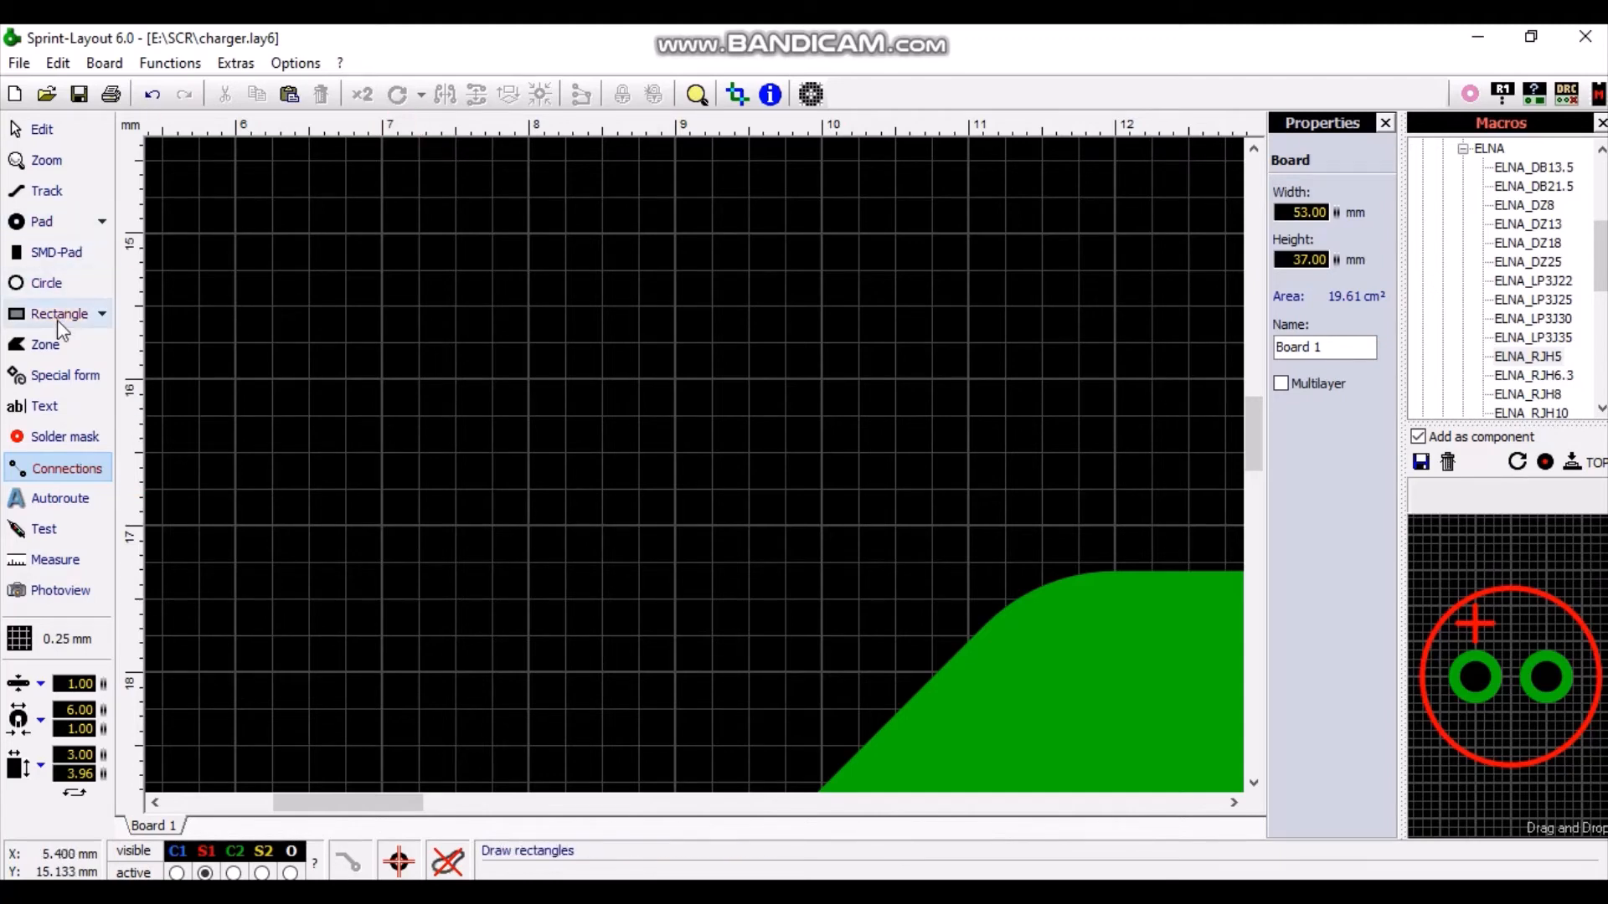
left_click(65, 284)
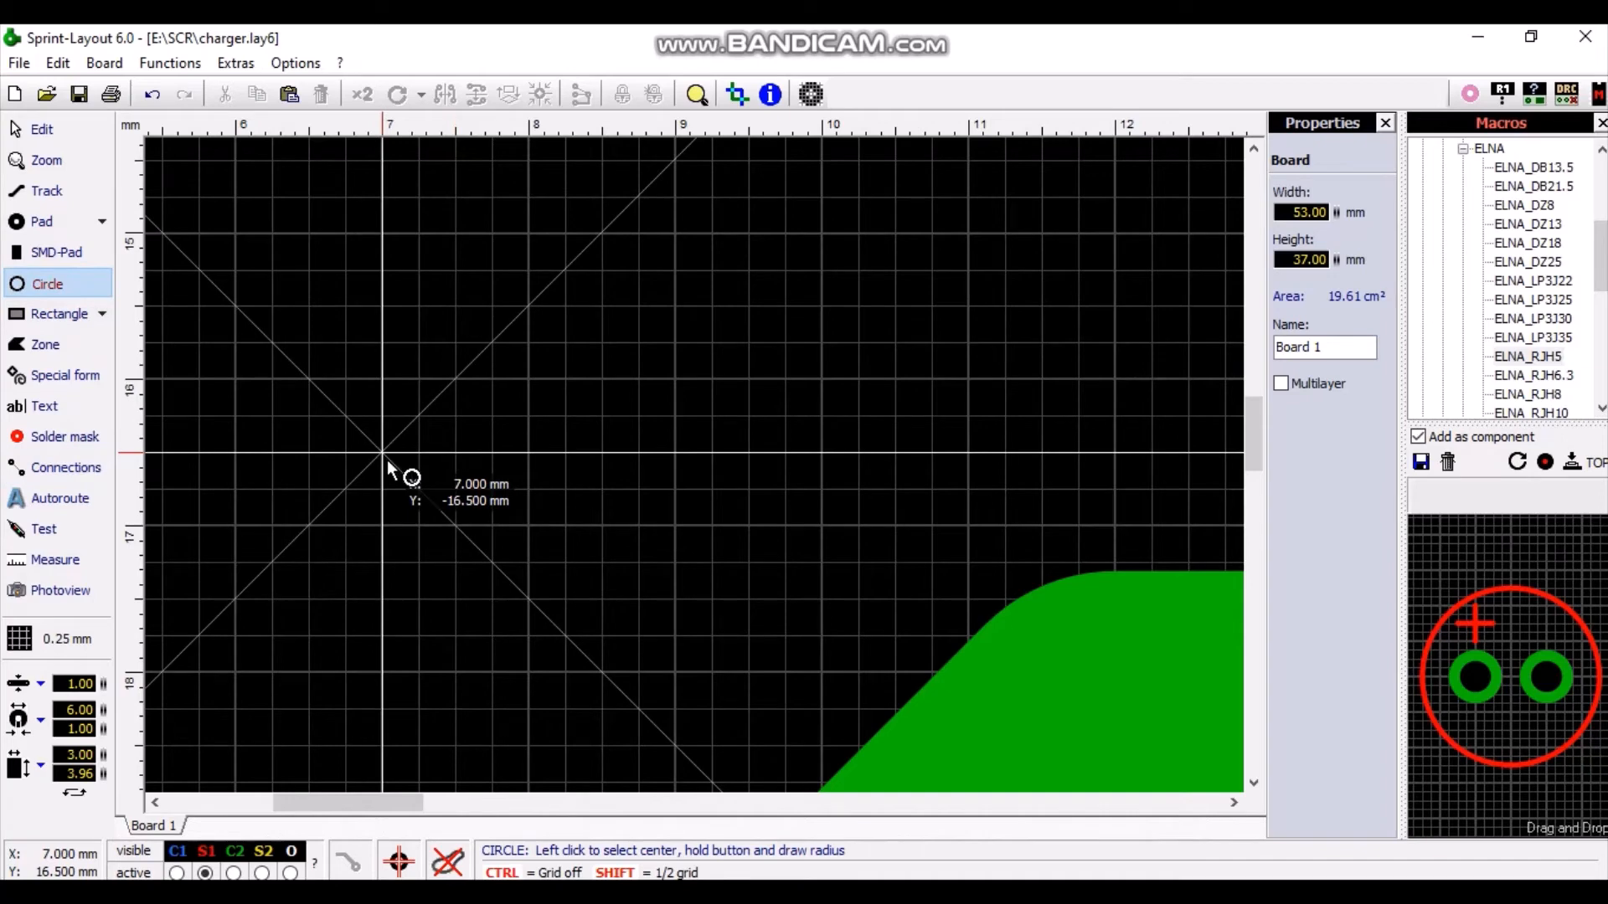
left_click_drag(387, 462, 637, 465)
Step: Delete the circle just drawn inside the relay outline
key("Escape")
left_click(590, 465)
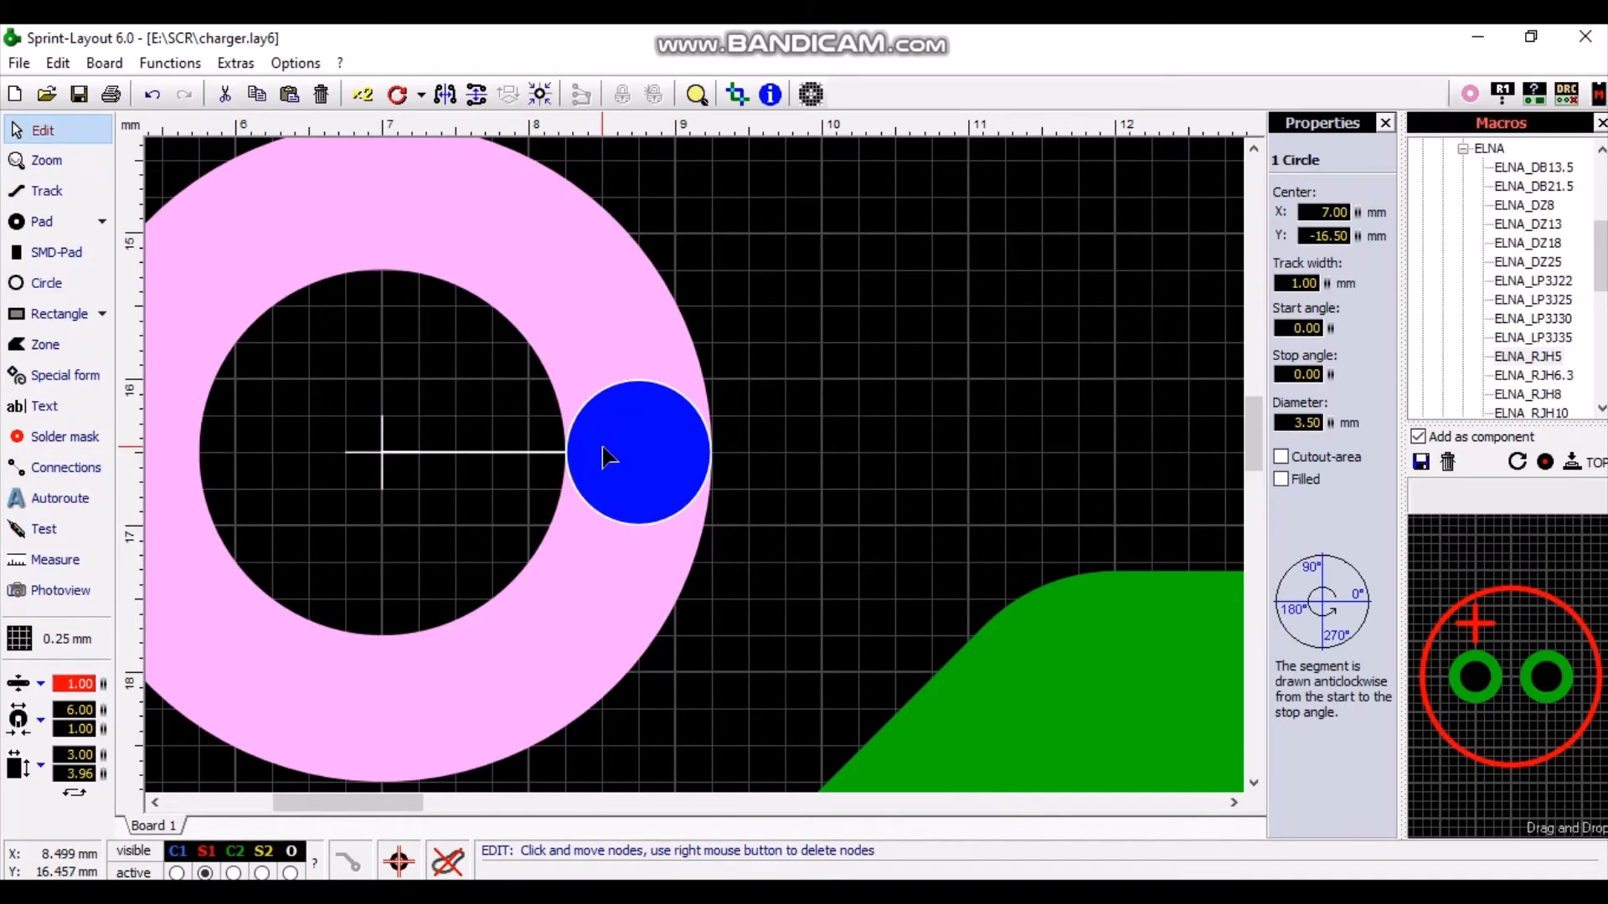
key("Delete")
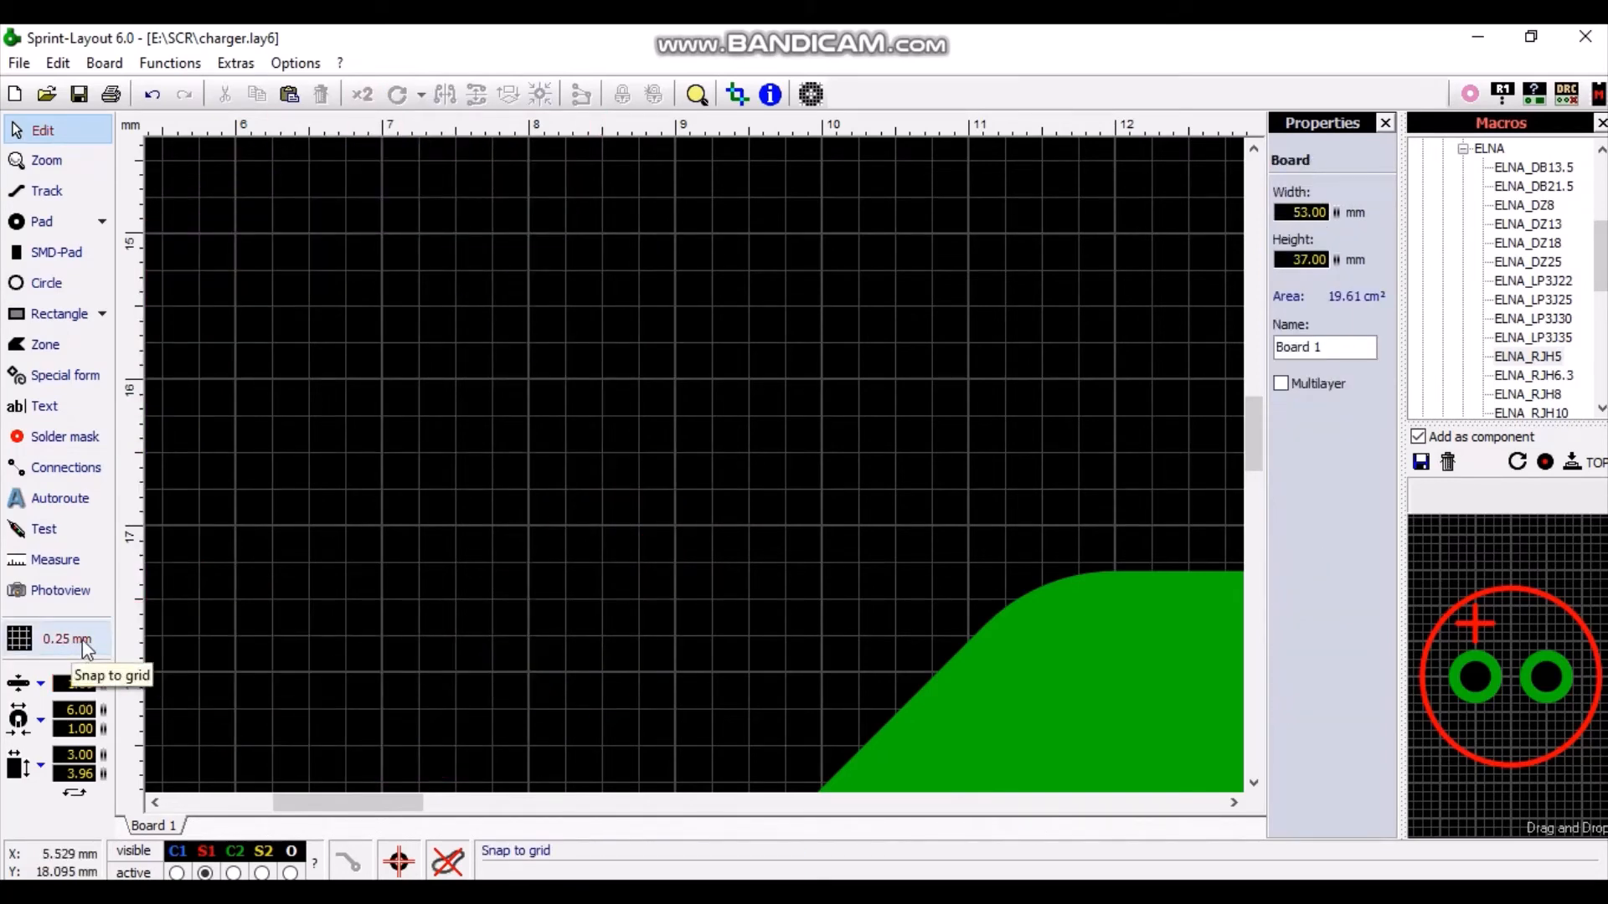
Step: Draw a trial circle about 3.5 mm in diameter centred at X 7.00, Y -16.25 inside the relay outline, and undo it
left_click(27, 287)
left_click_drag(382, 416, 421, 423)
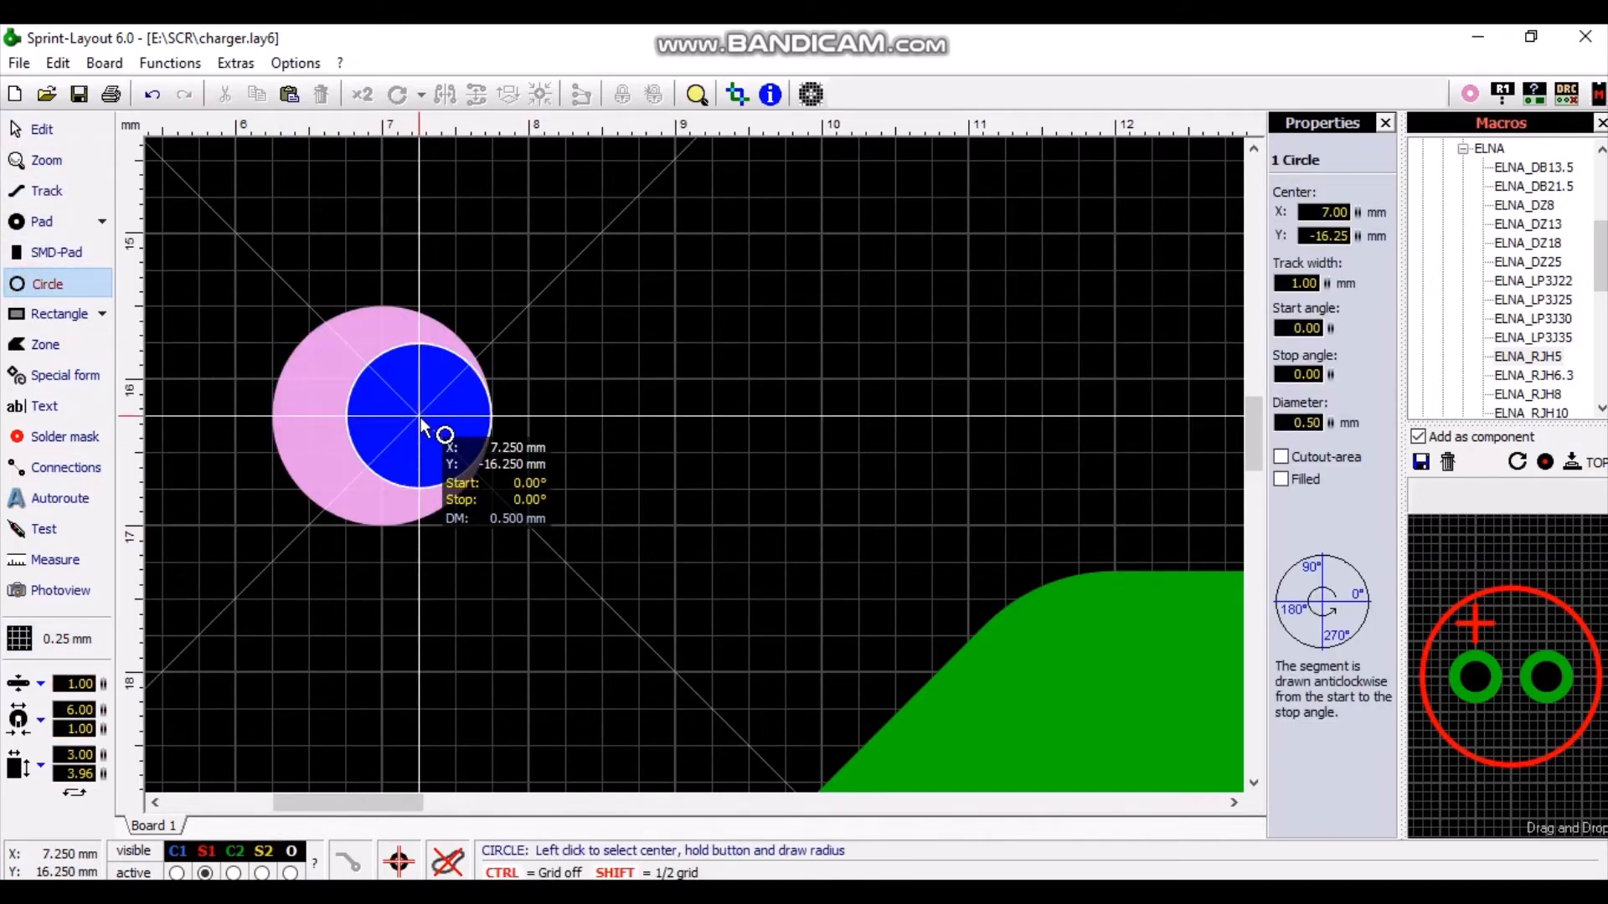
left_click_drag(421, 424, 656, 422)
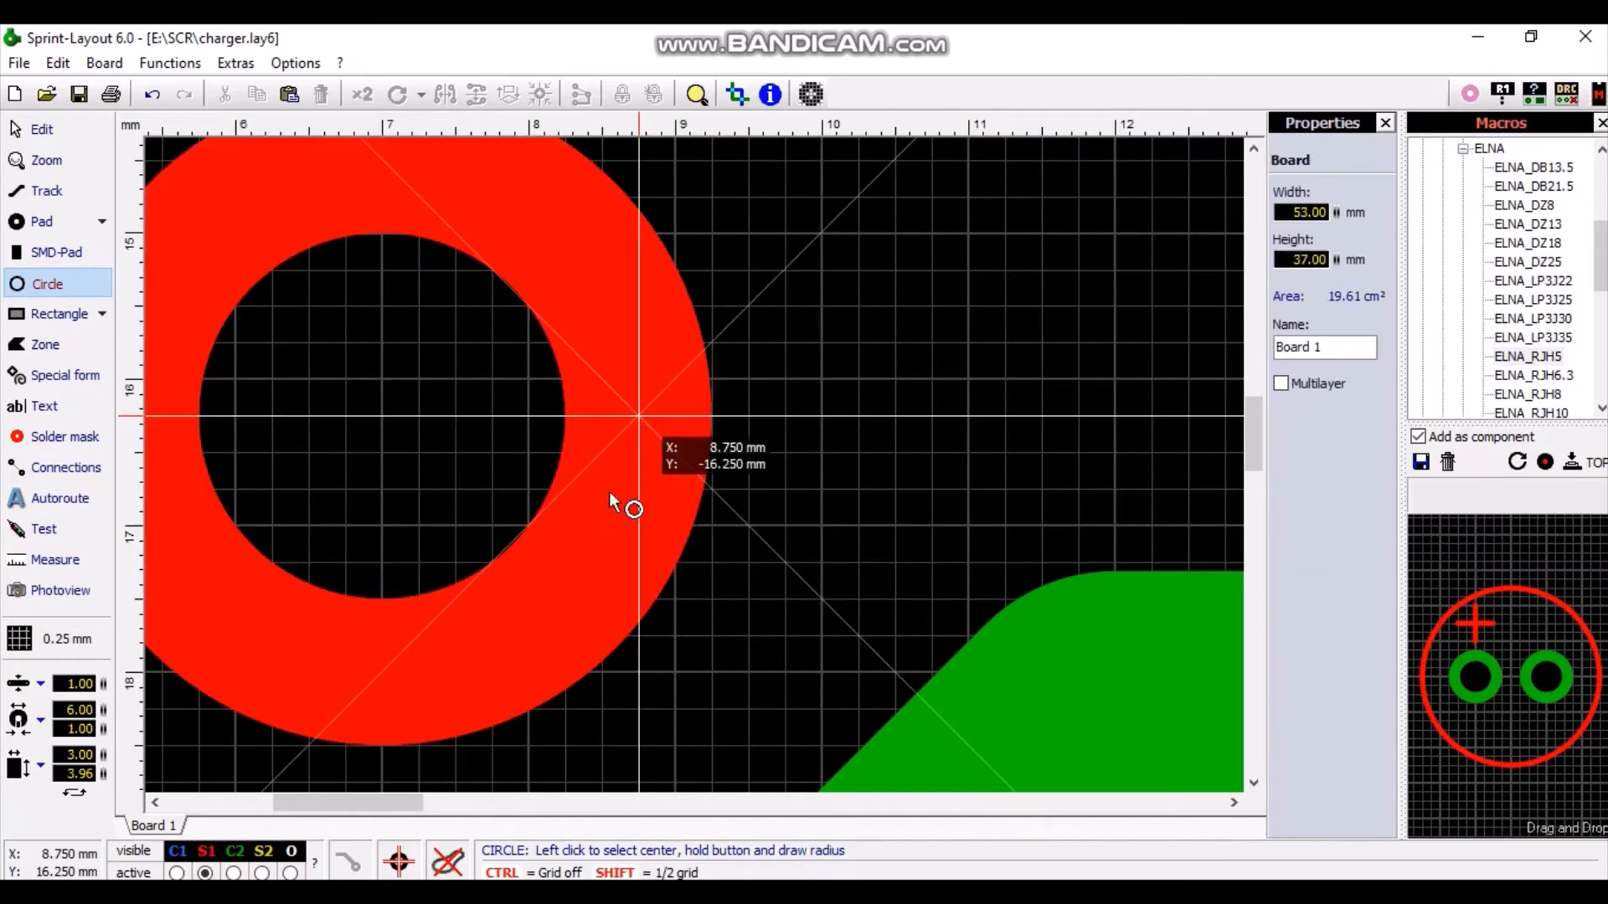
key("ctrl+z")
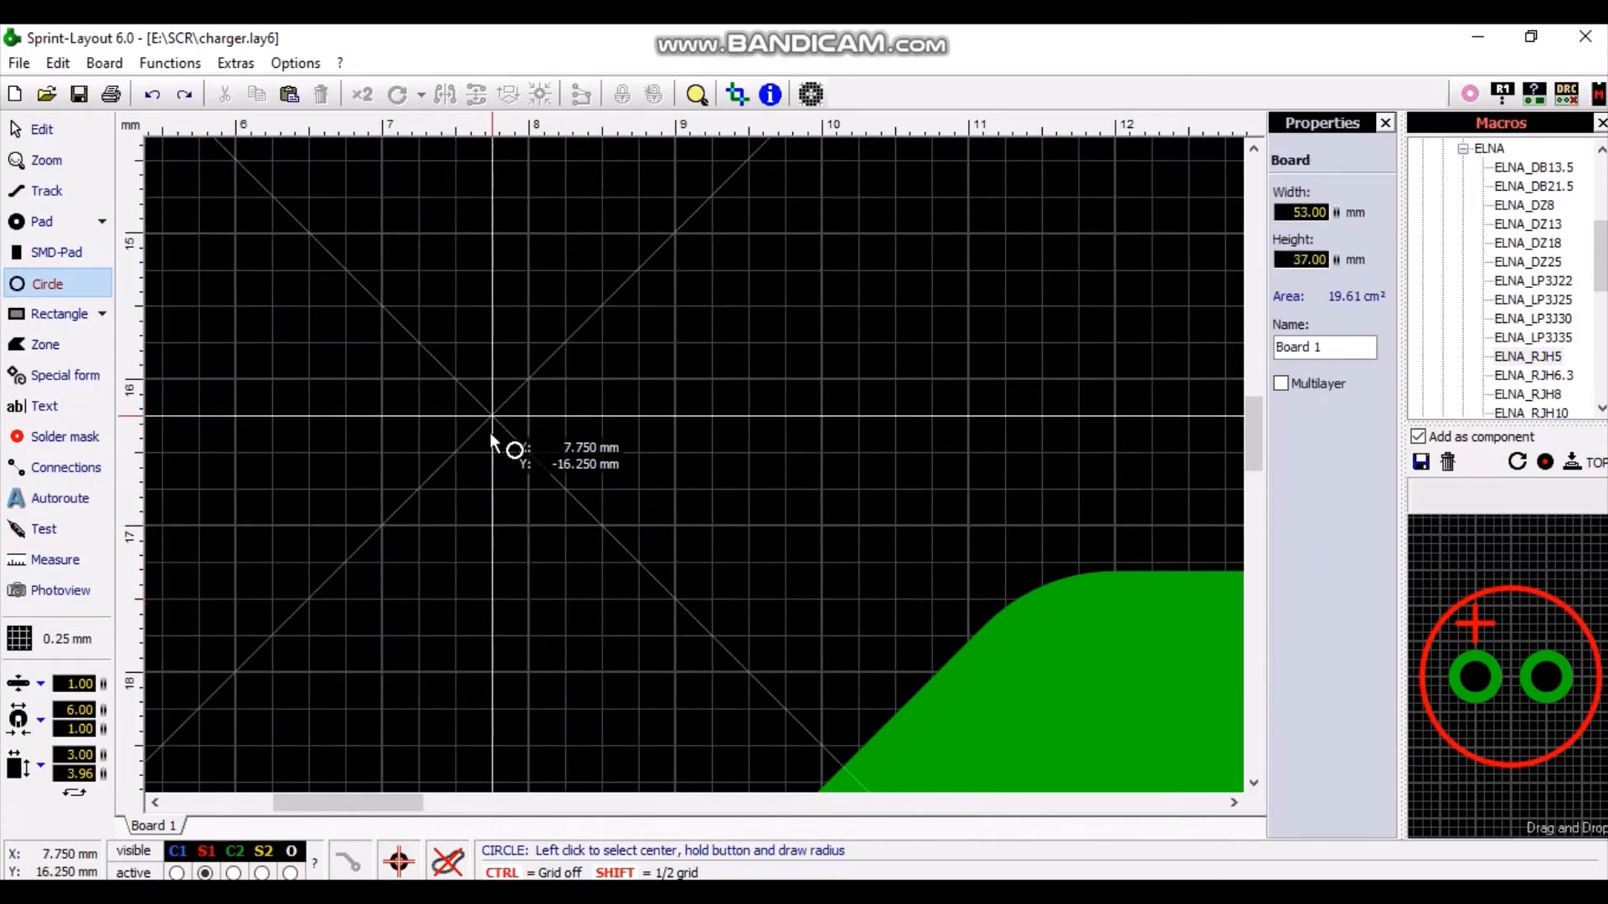
key("Escape")
Step: Set the snap grid to the metric 0.1 mm spacing
left_click(73, 643)
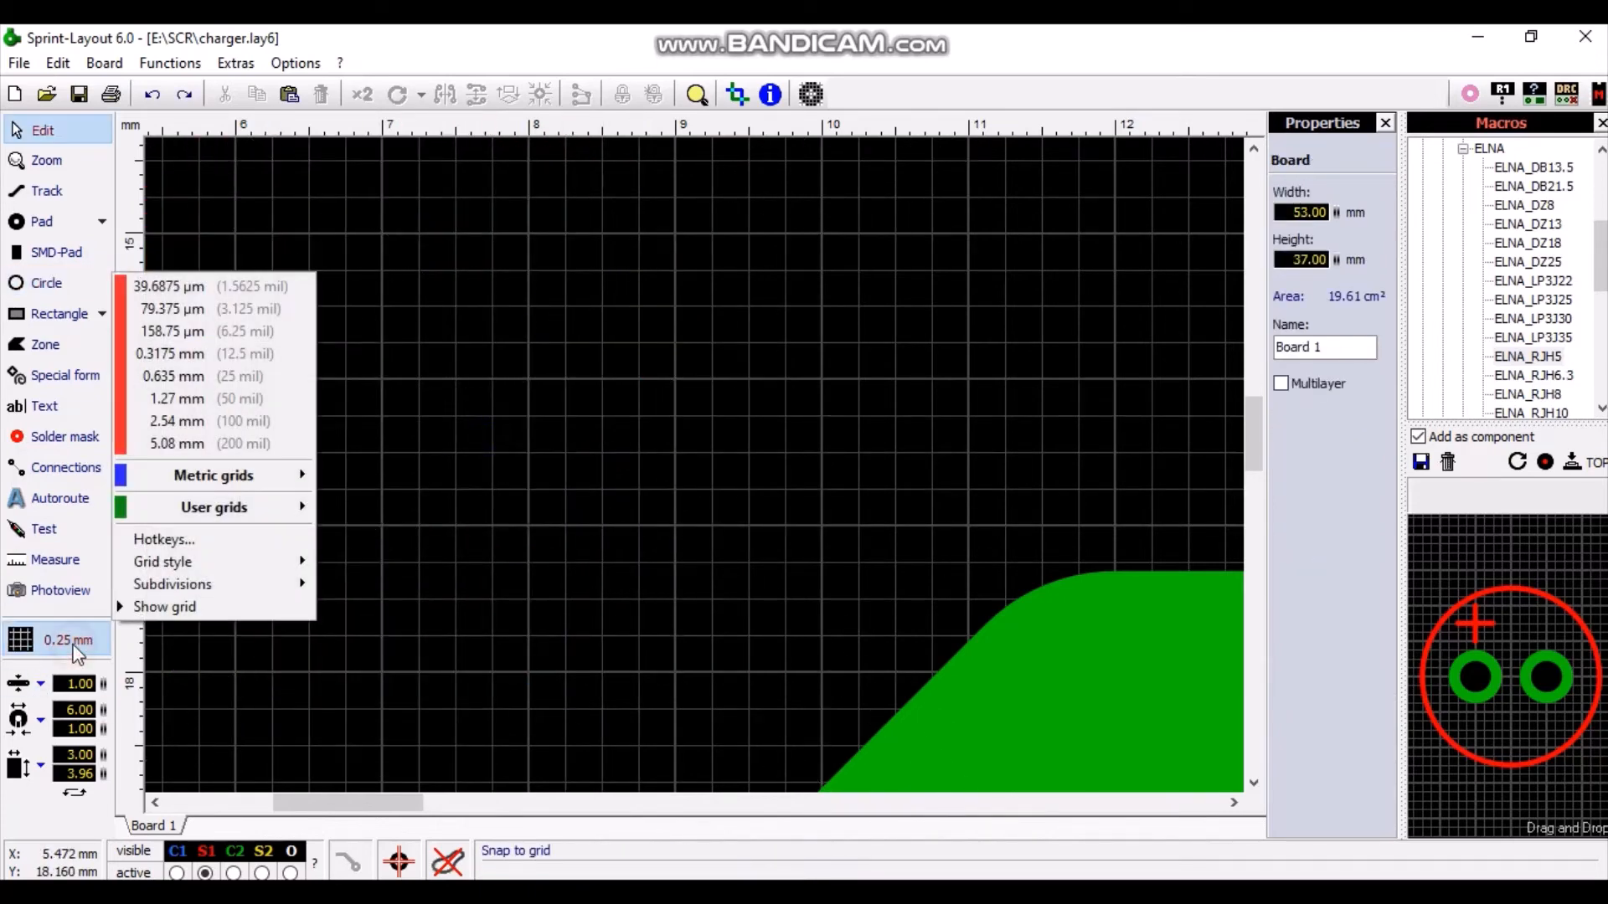
mouse_move(235, 476)
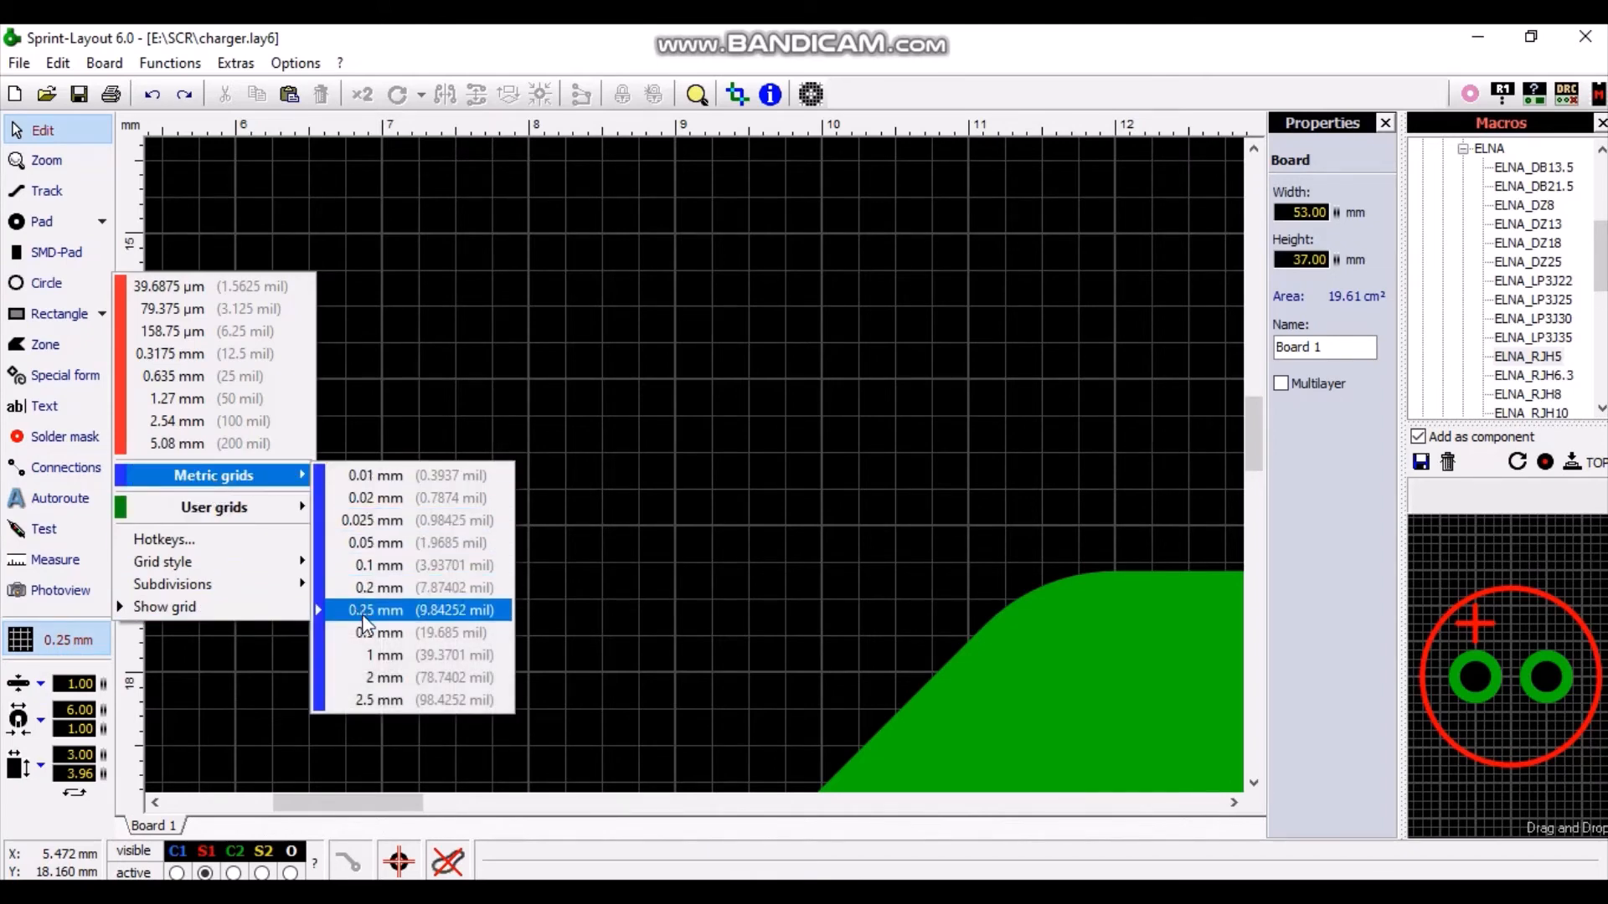
left_click(374, 564)
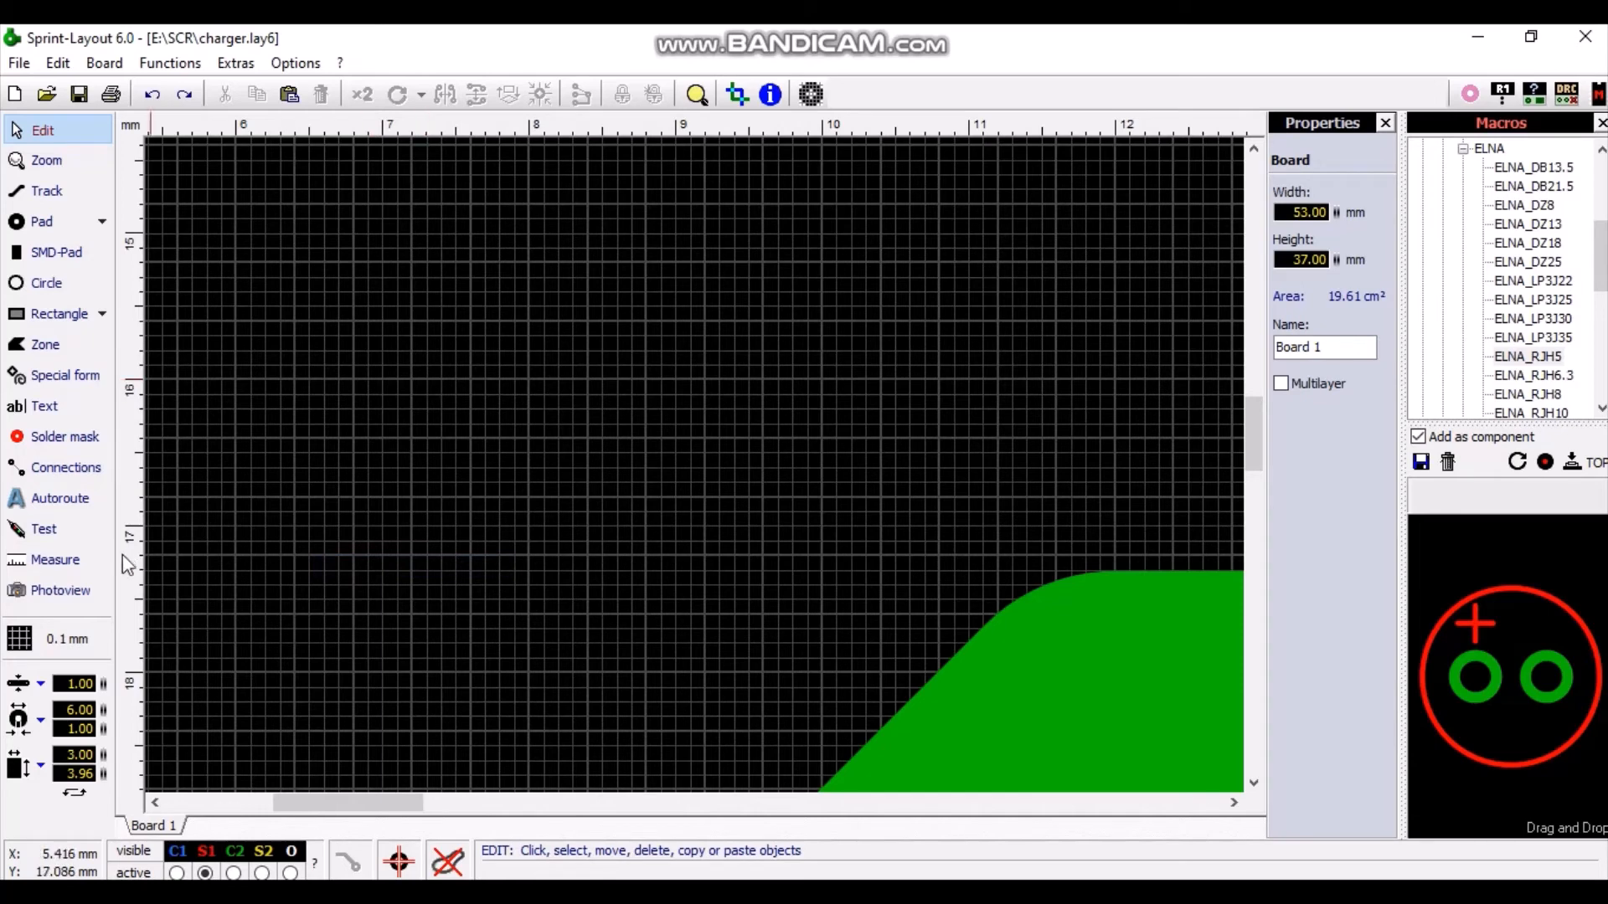
Step: Set the snap grid to the metric 1 mm spacing
left_click(75, 636)
mouse_move(205, 474)
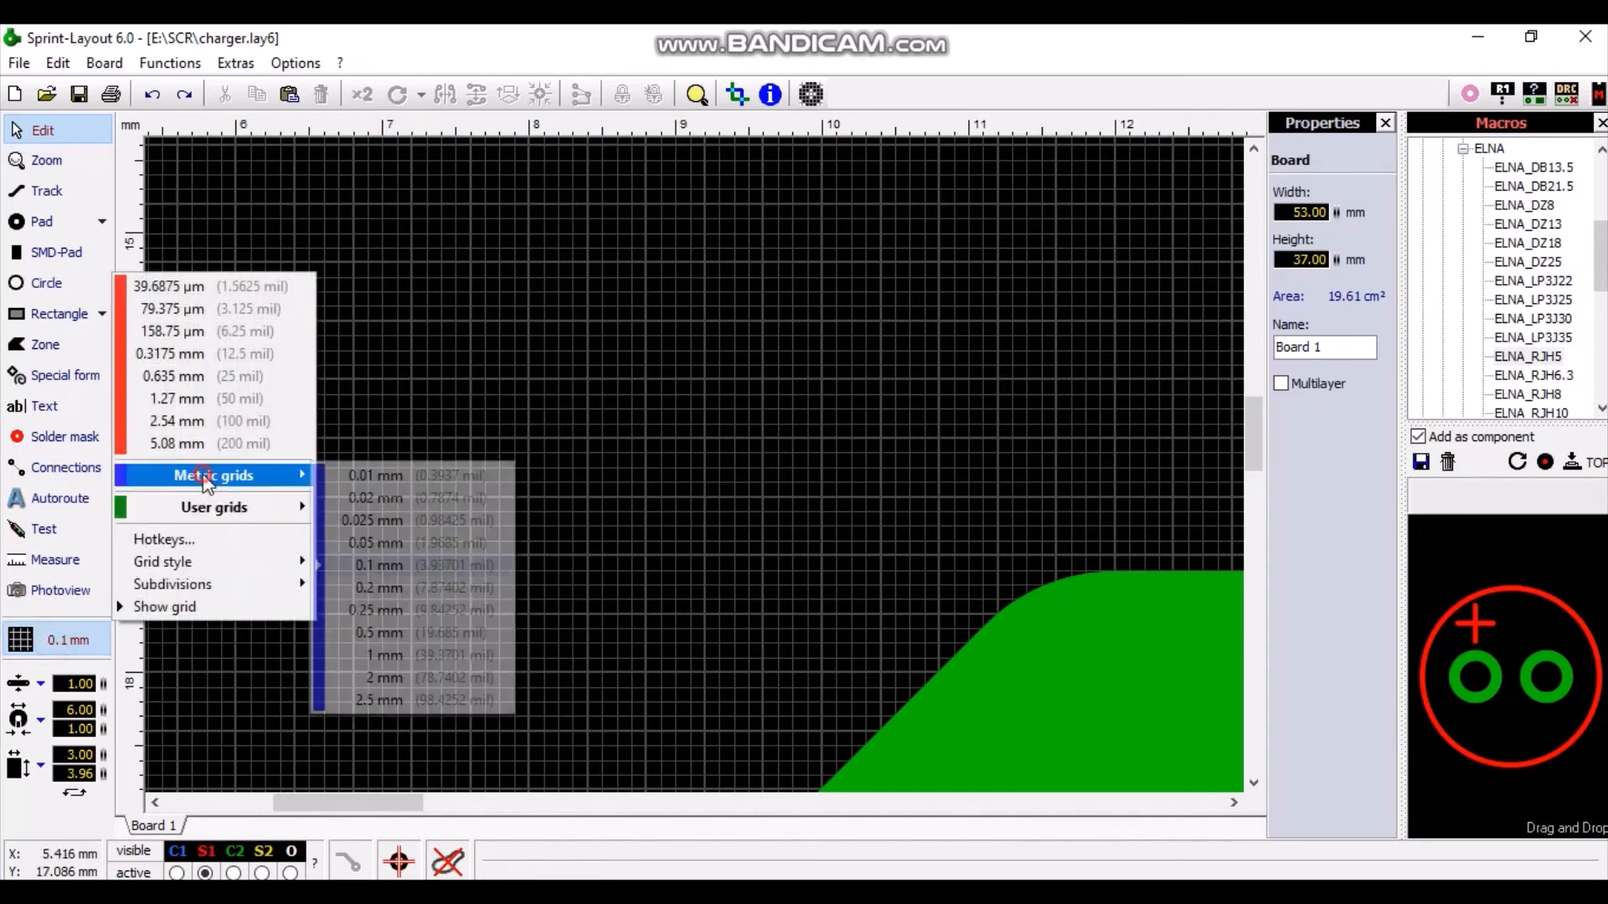
left_click(382, 655)
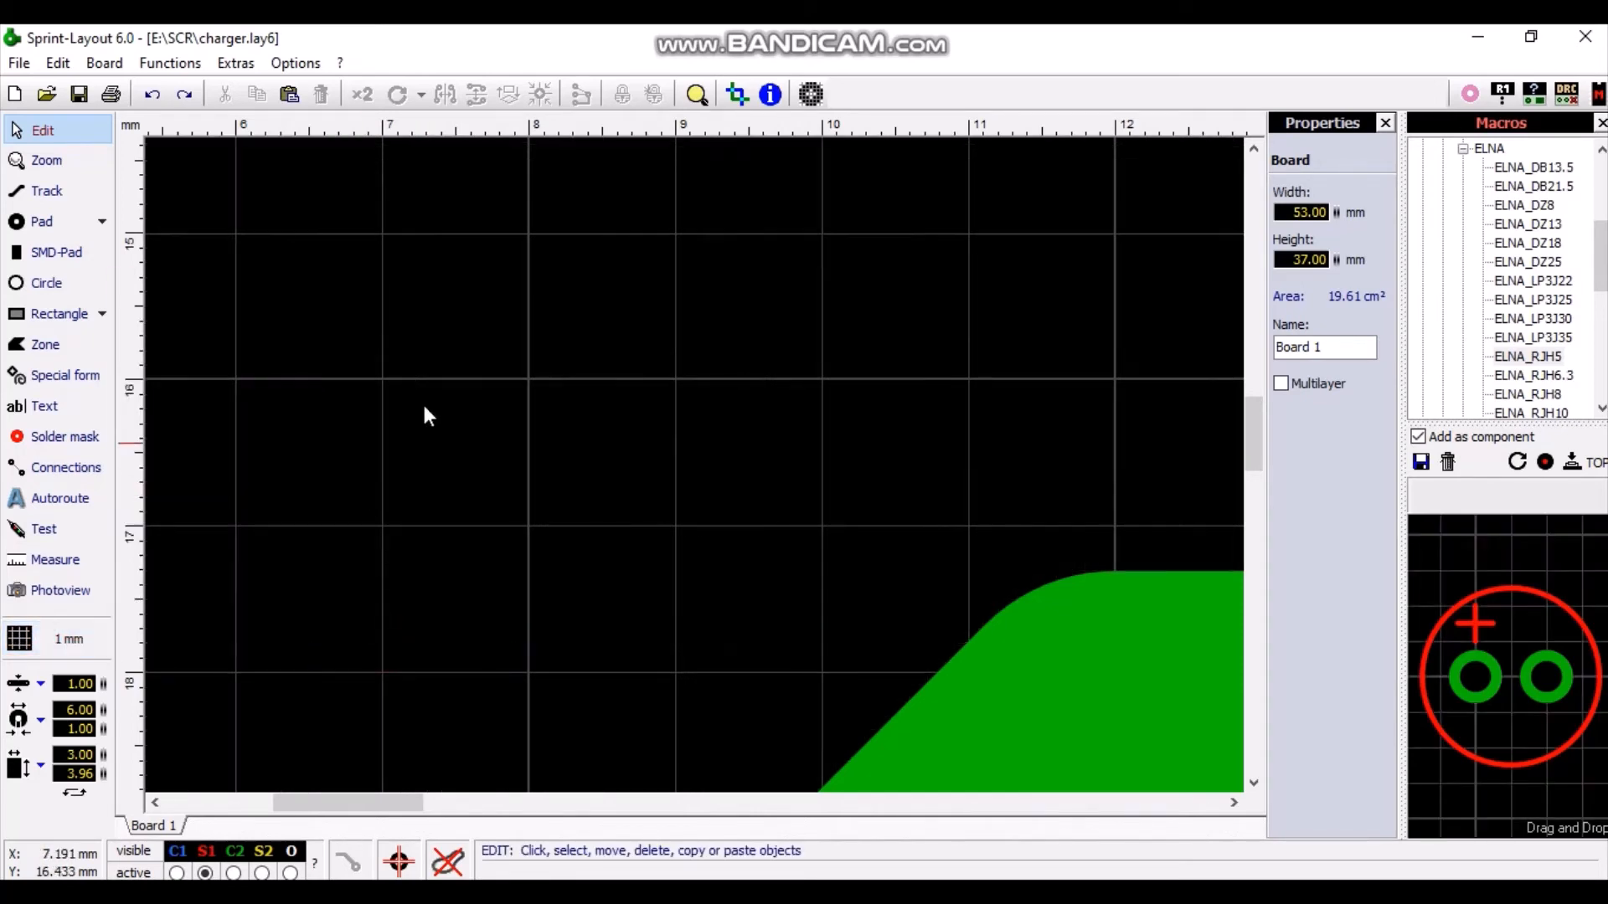
scroll(375, 389, "up", 1)
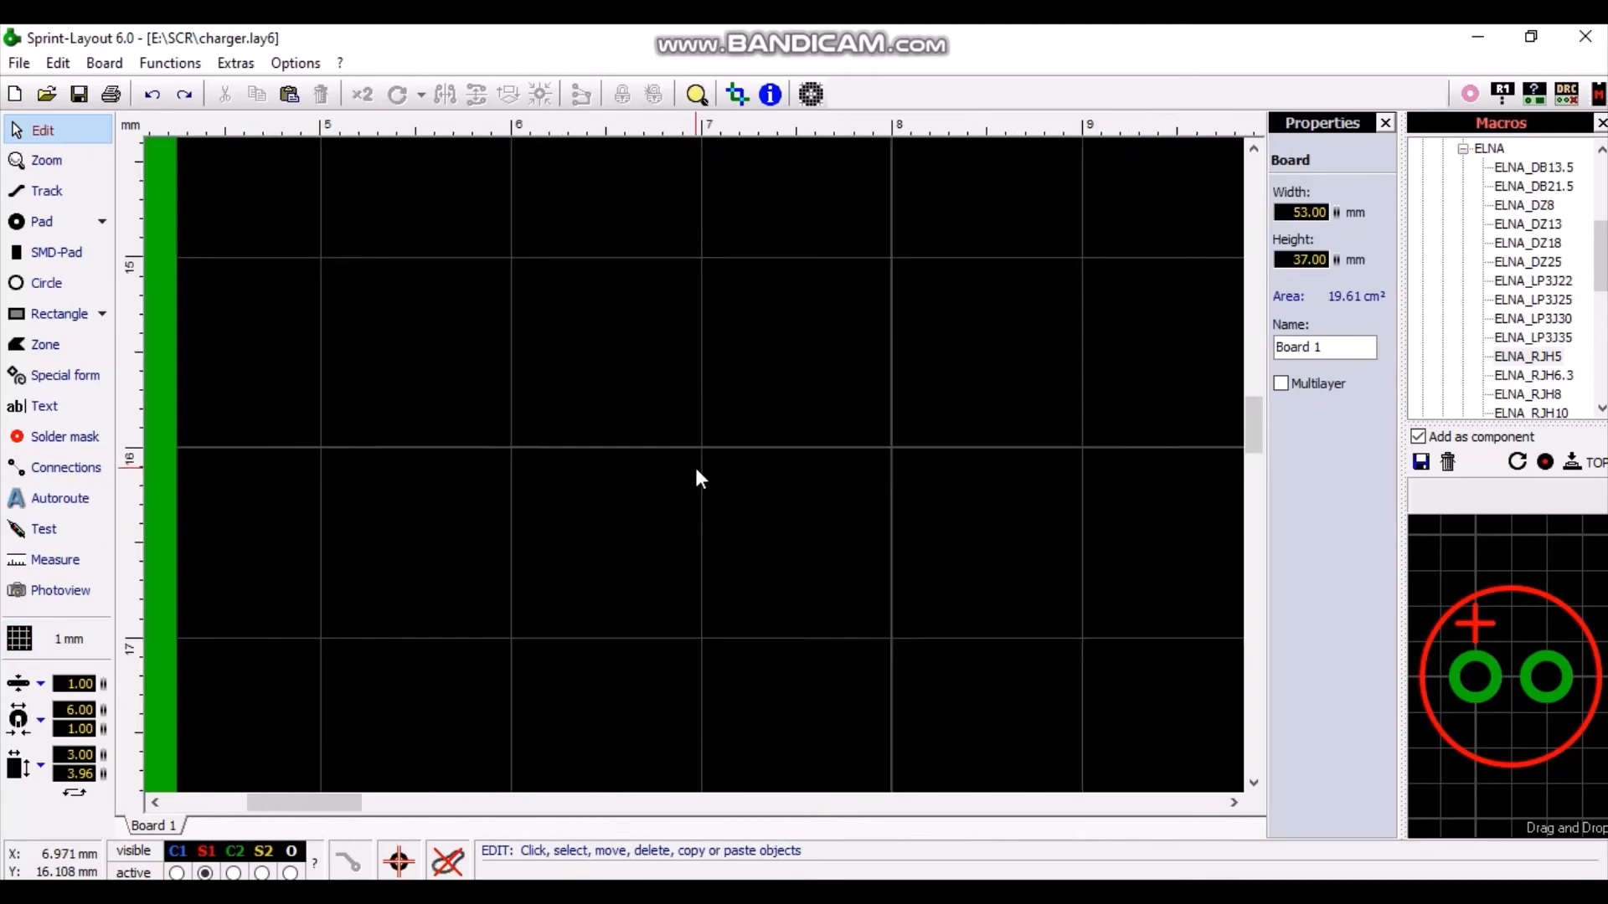
scroll(695, 464, "down", 8)
scroll(310, 469, "up", 1)
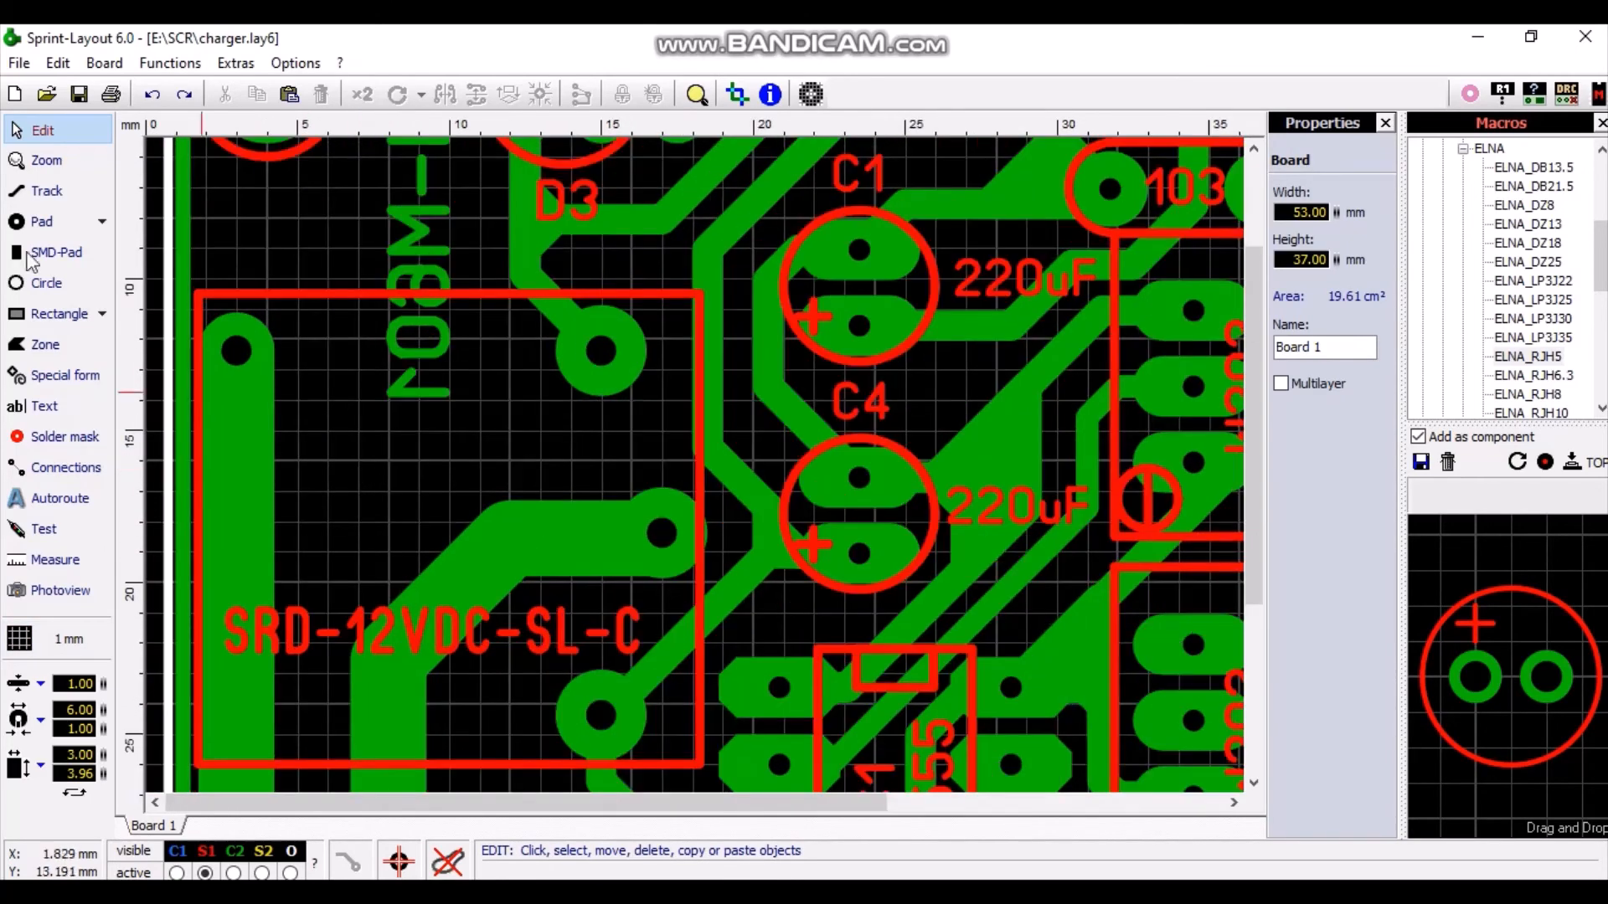
Step: Draw a 1.00 mm wide silkscreen track inside the relay outline from X 6, Y -17 through X 8, Y -16 to X 9, Y -16
left_click(33, 194)
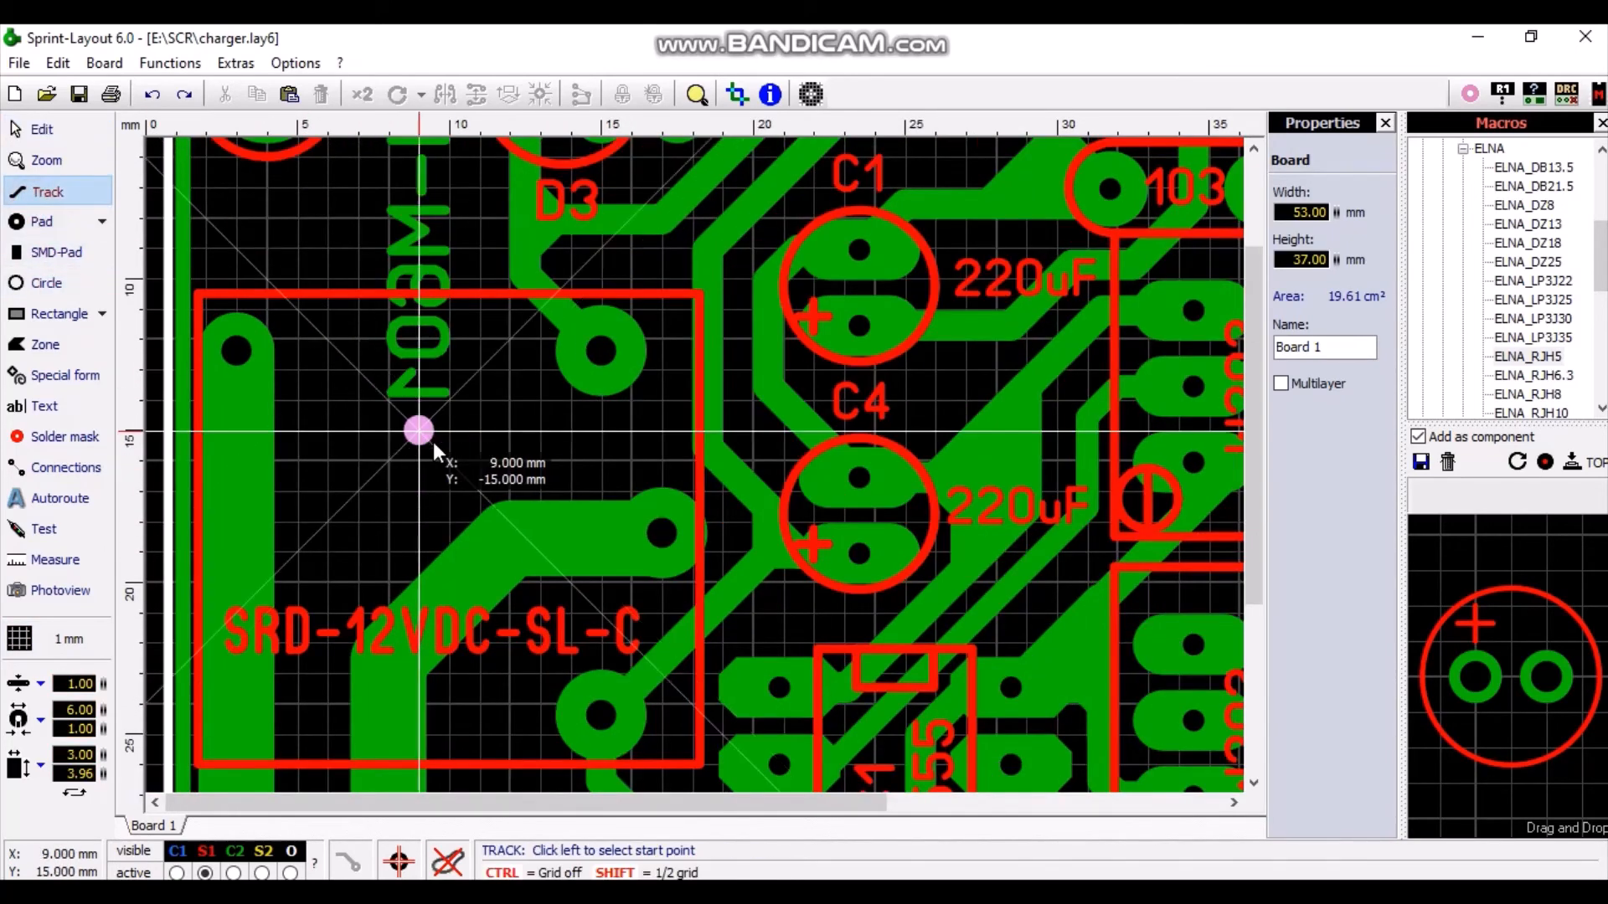
left_click(330, 495)
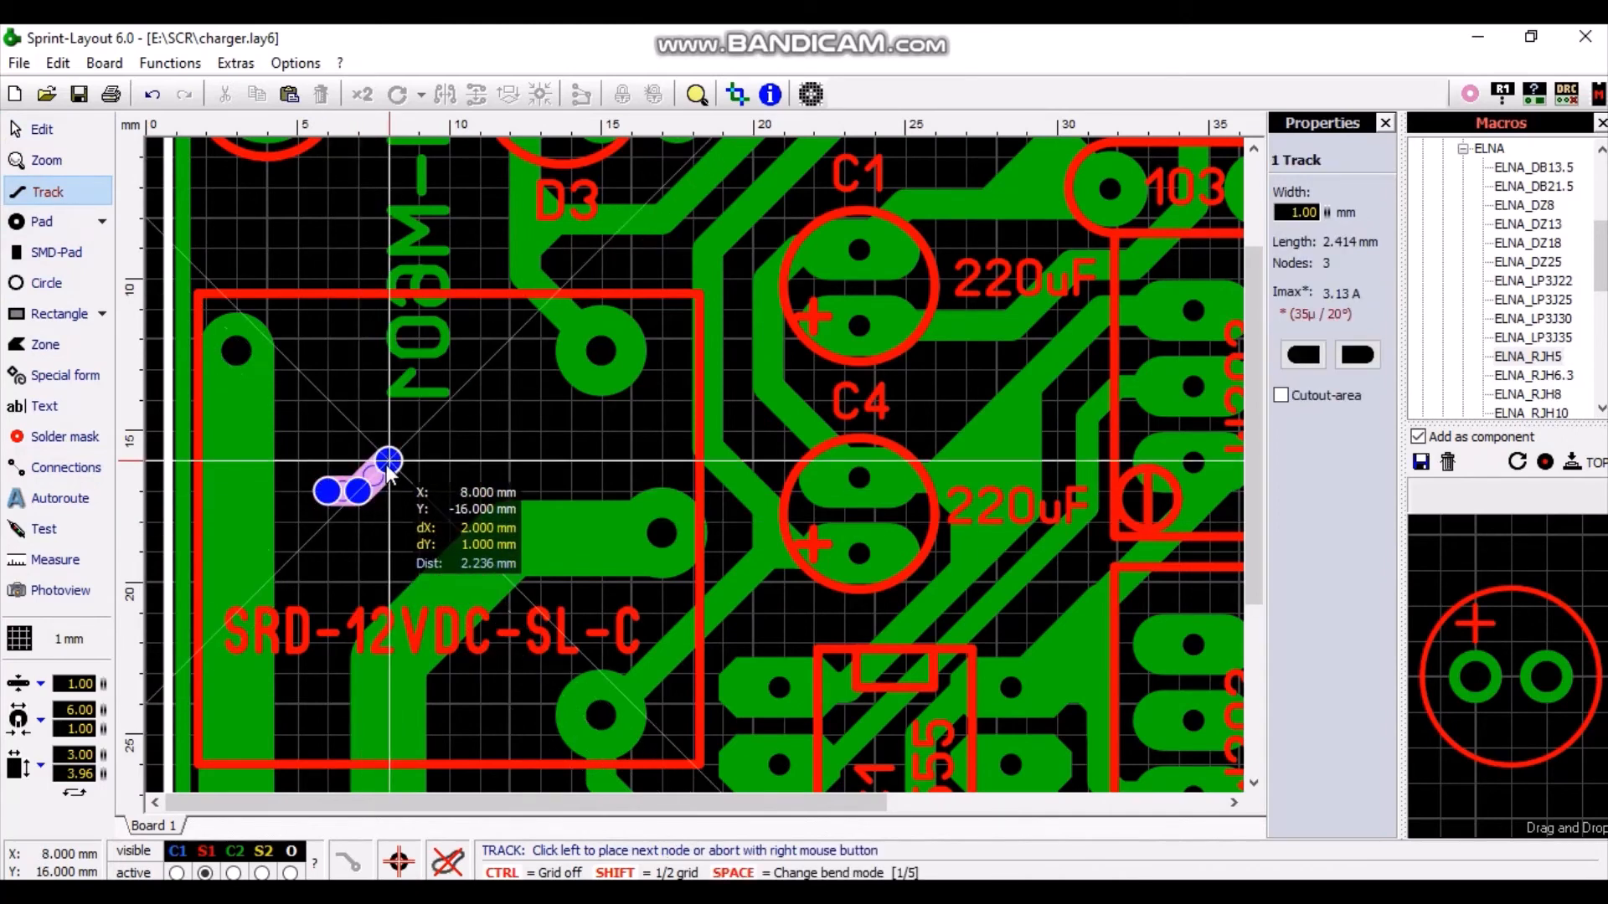
left_click(388, 461)
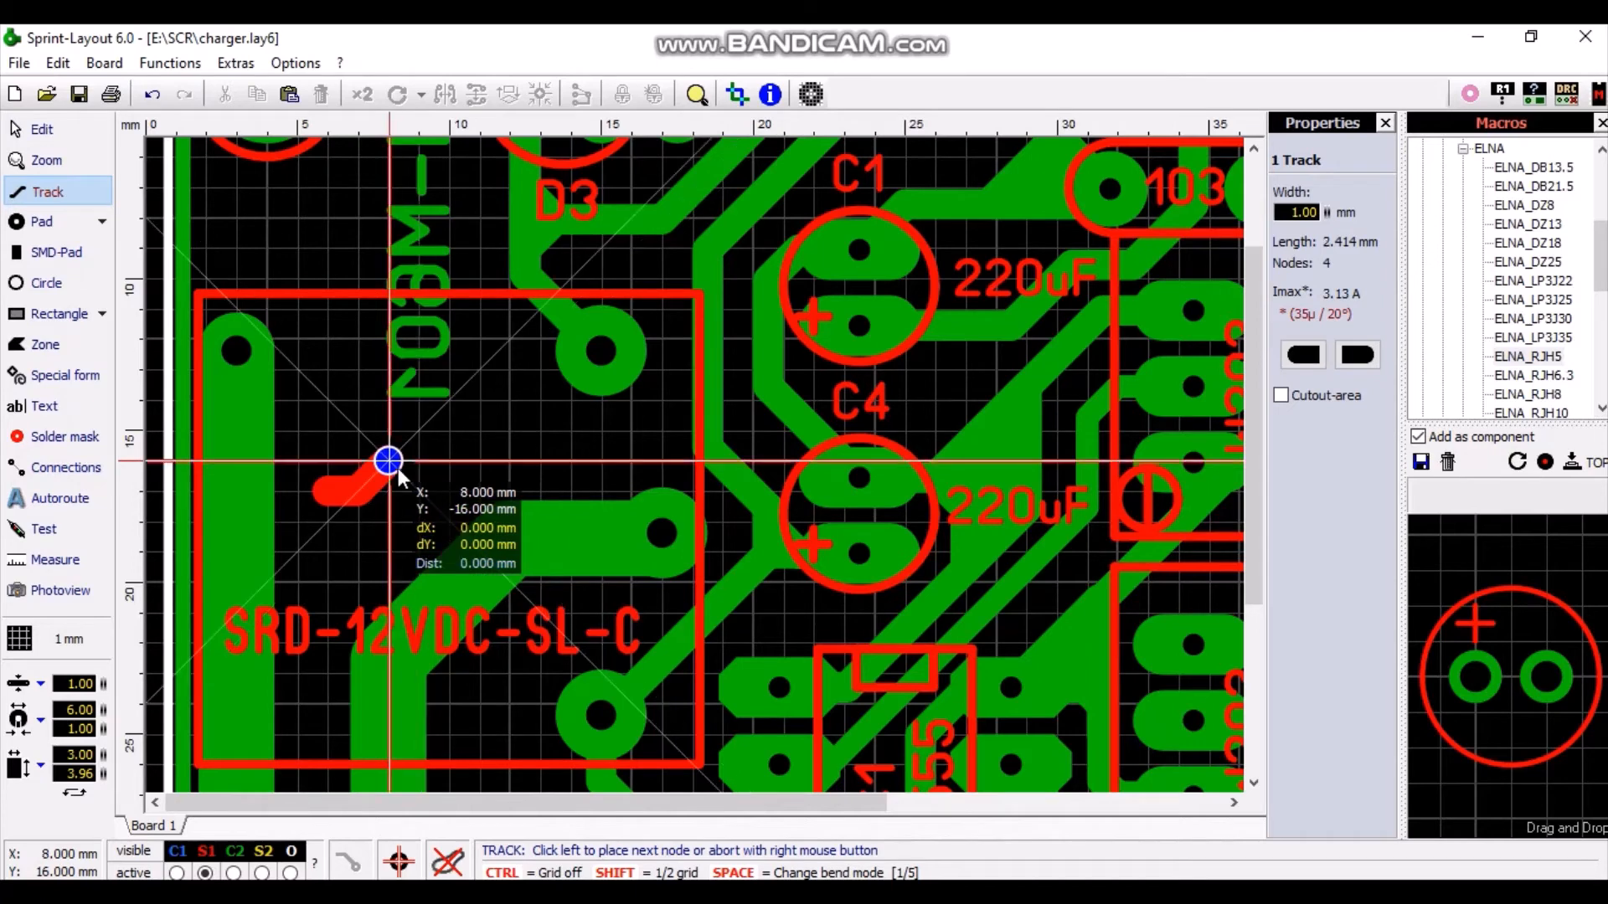
left_click(416, 469)
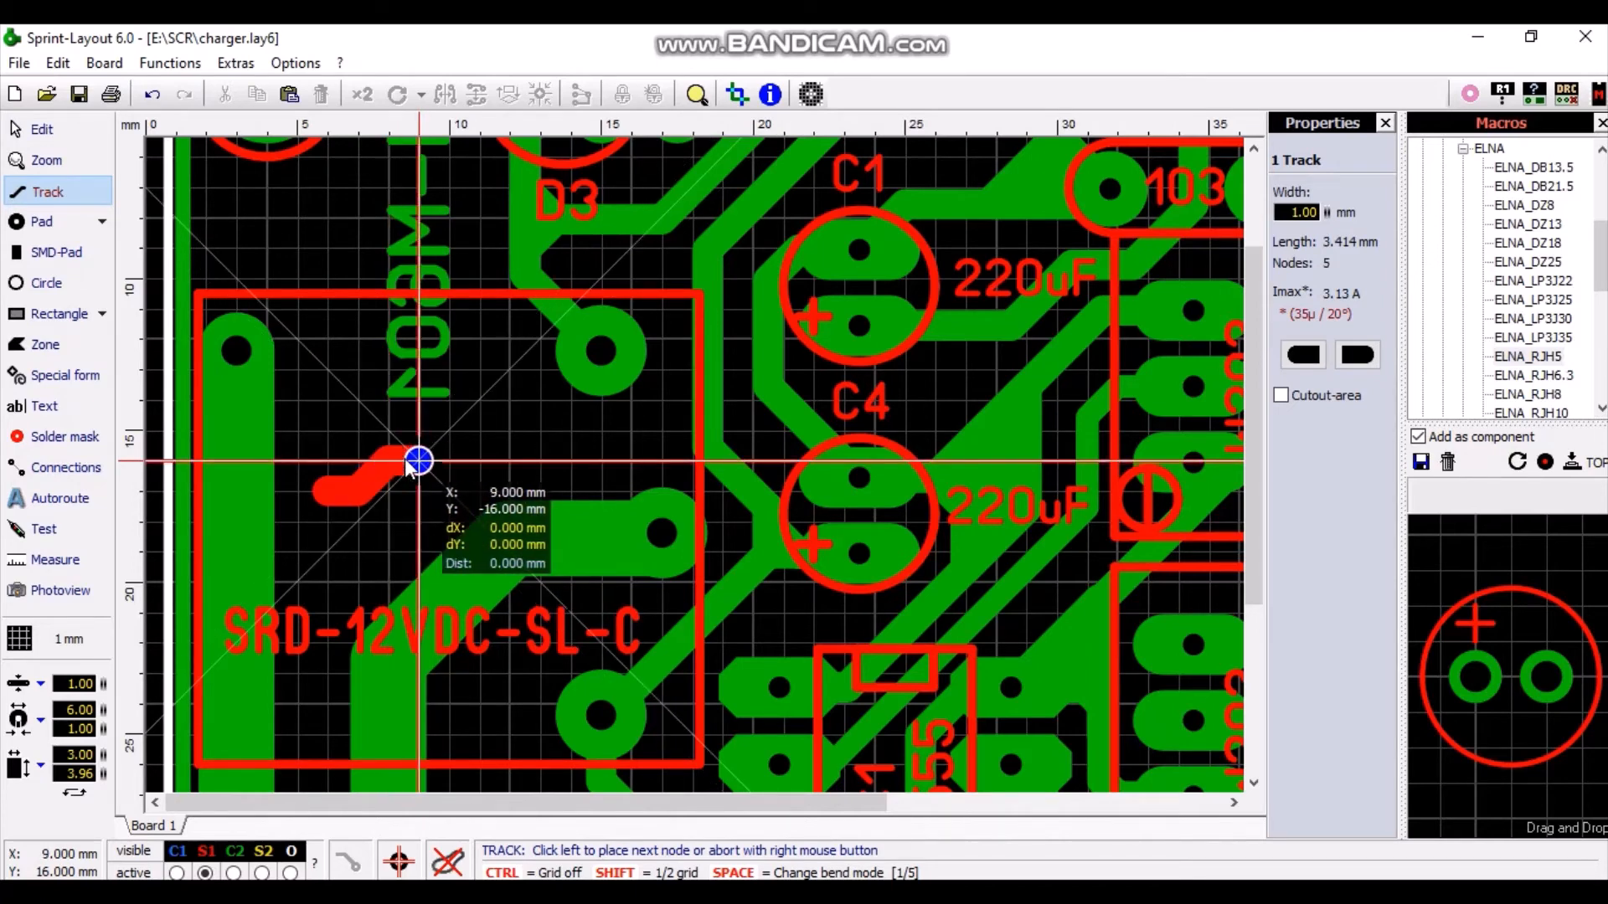
right_click(406, 460)
right_click(405, 460)
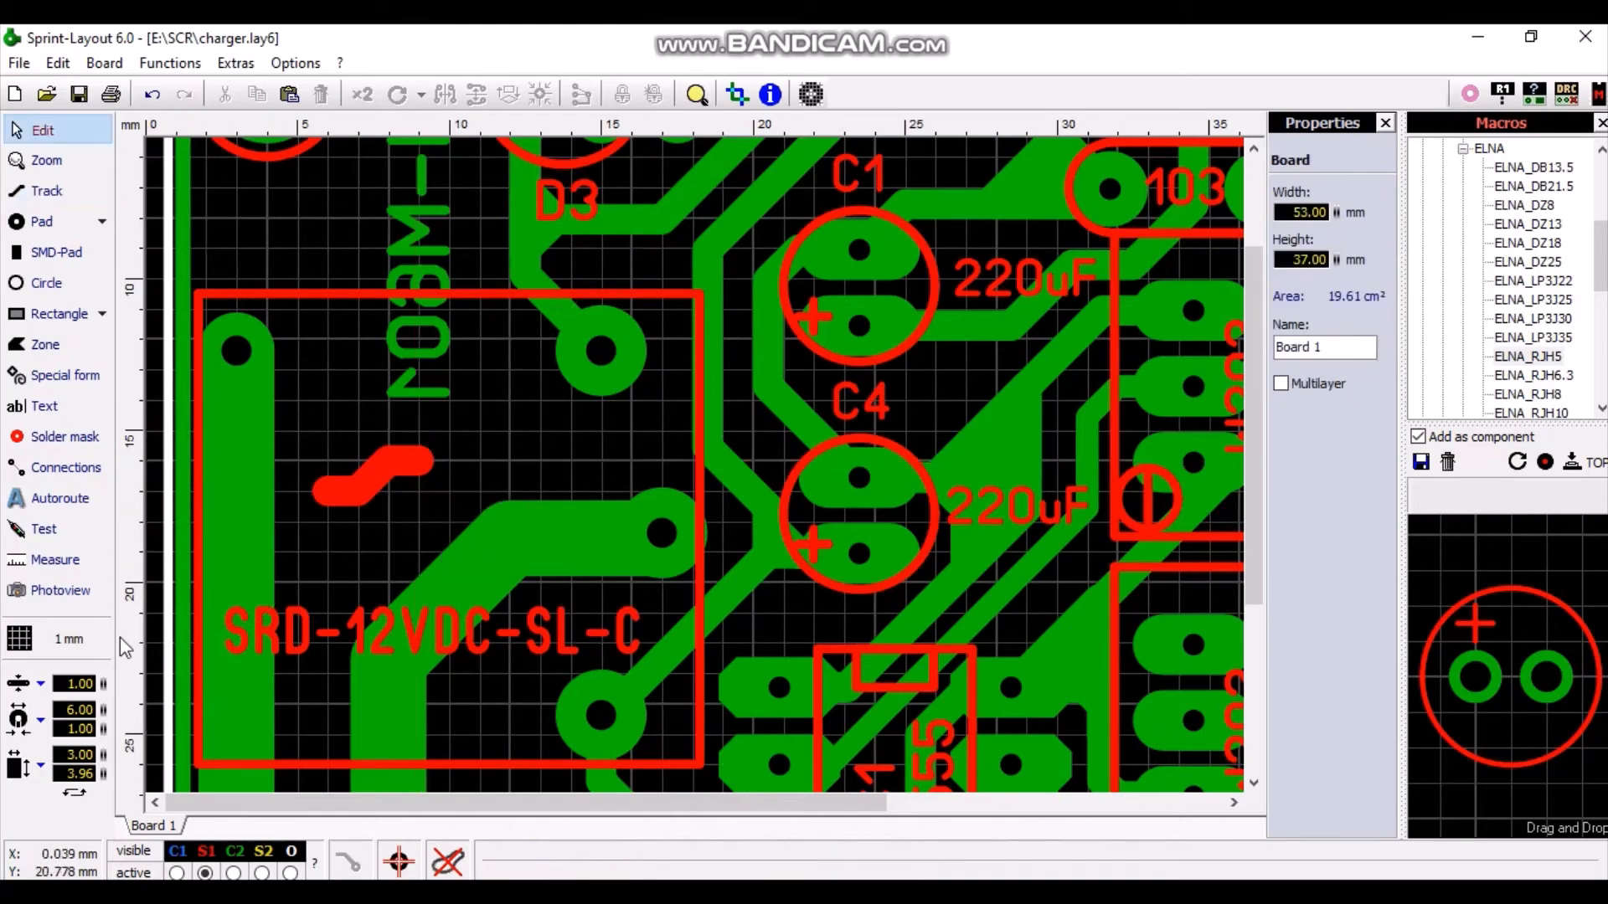
Step: Set the snap grid to the metric 0.2 mm spacing
left_click(62, 640)
mouse_move(243, 482)
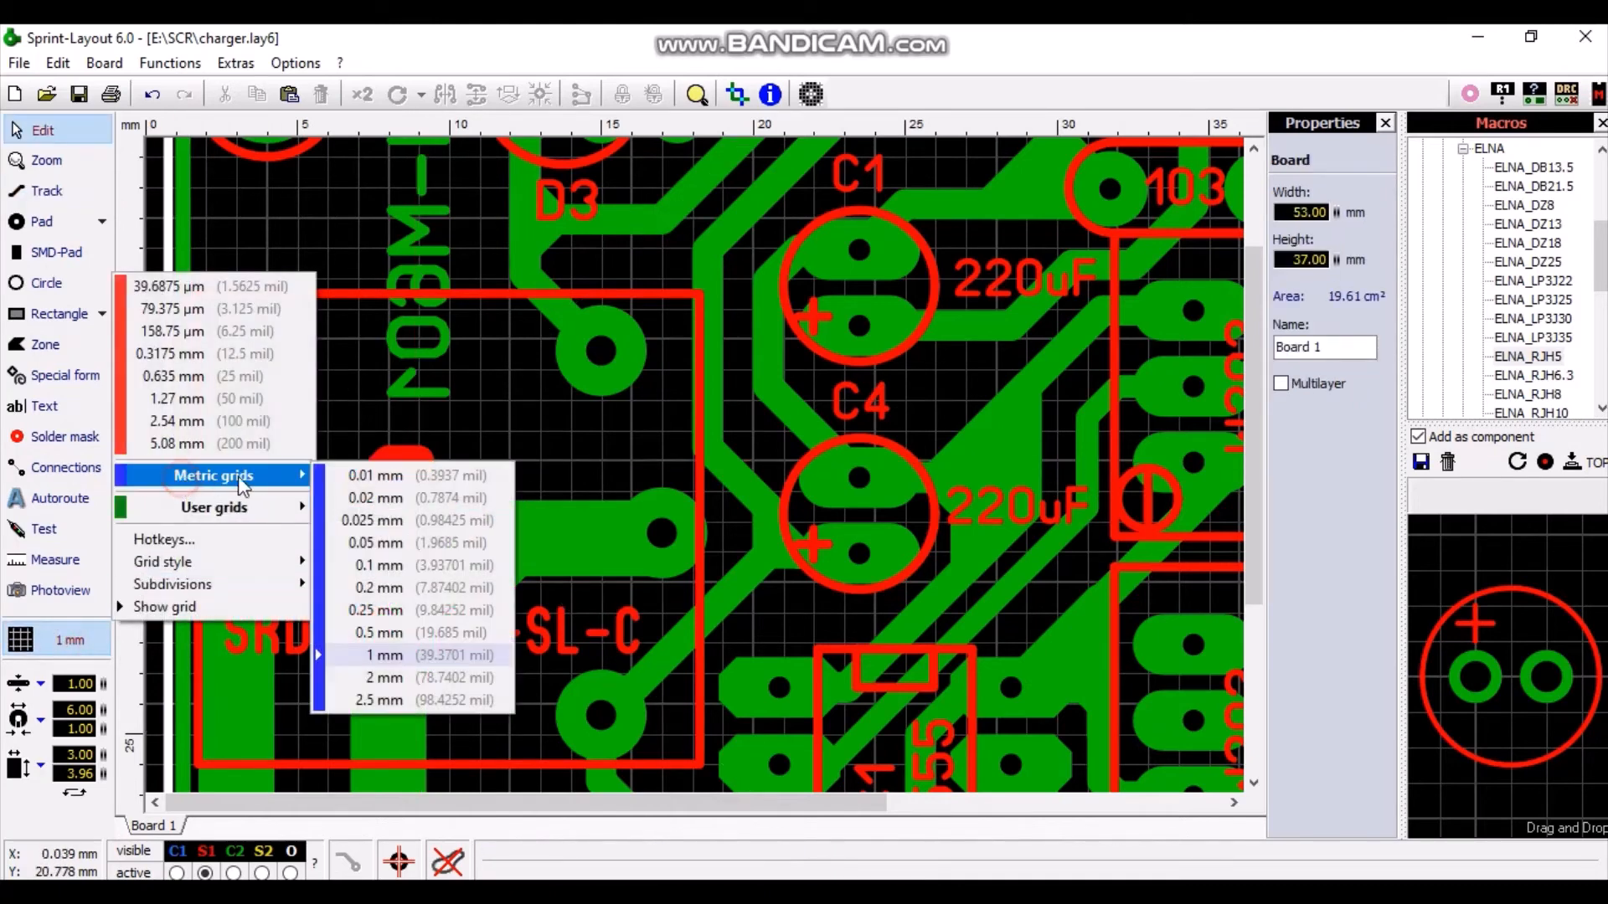
left_click(379, 588)
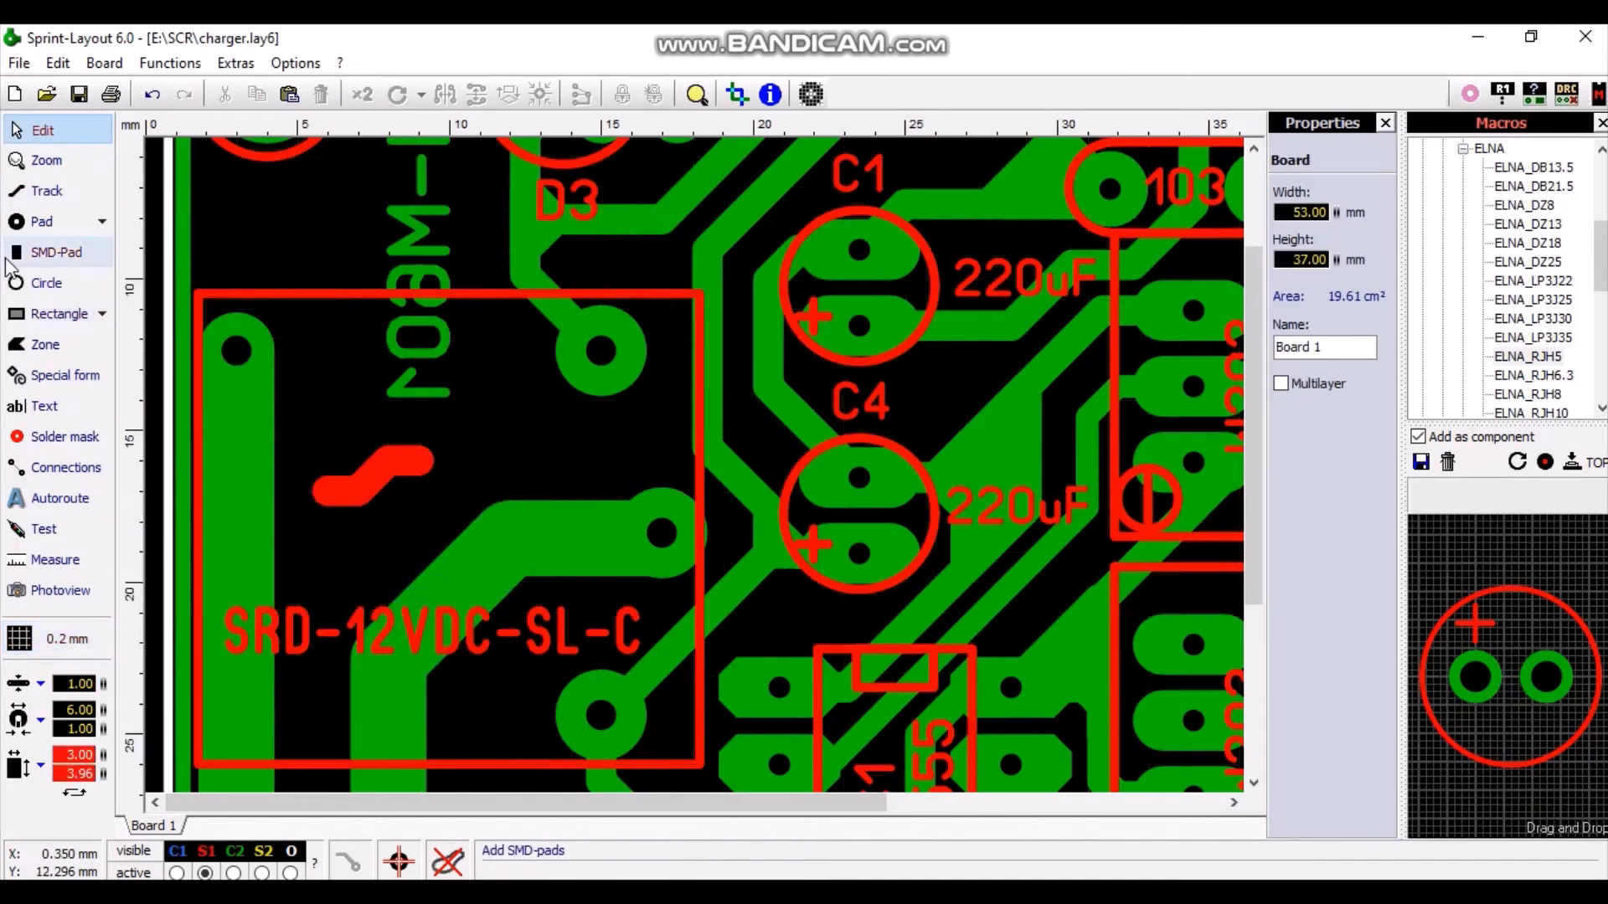
Step: Draw a trial track over the existing one inside the relay outline, from X 6, Y -17 to X 8, Y -16, and end it there
left_click(48, 191)
left_click(328, 492)
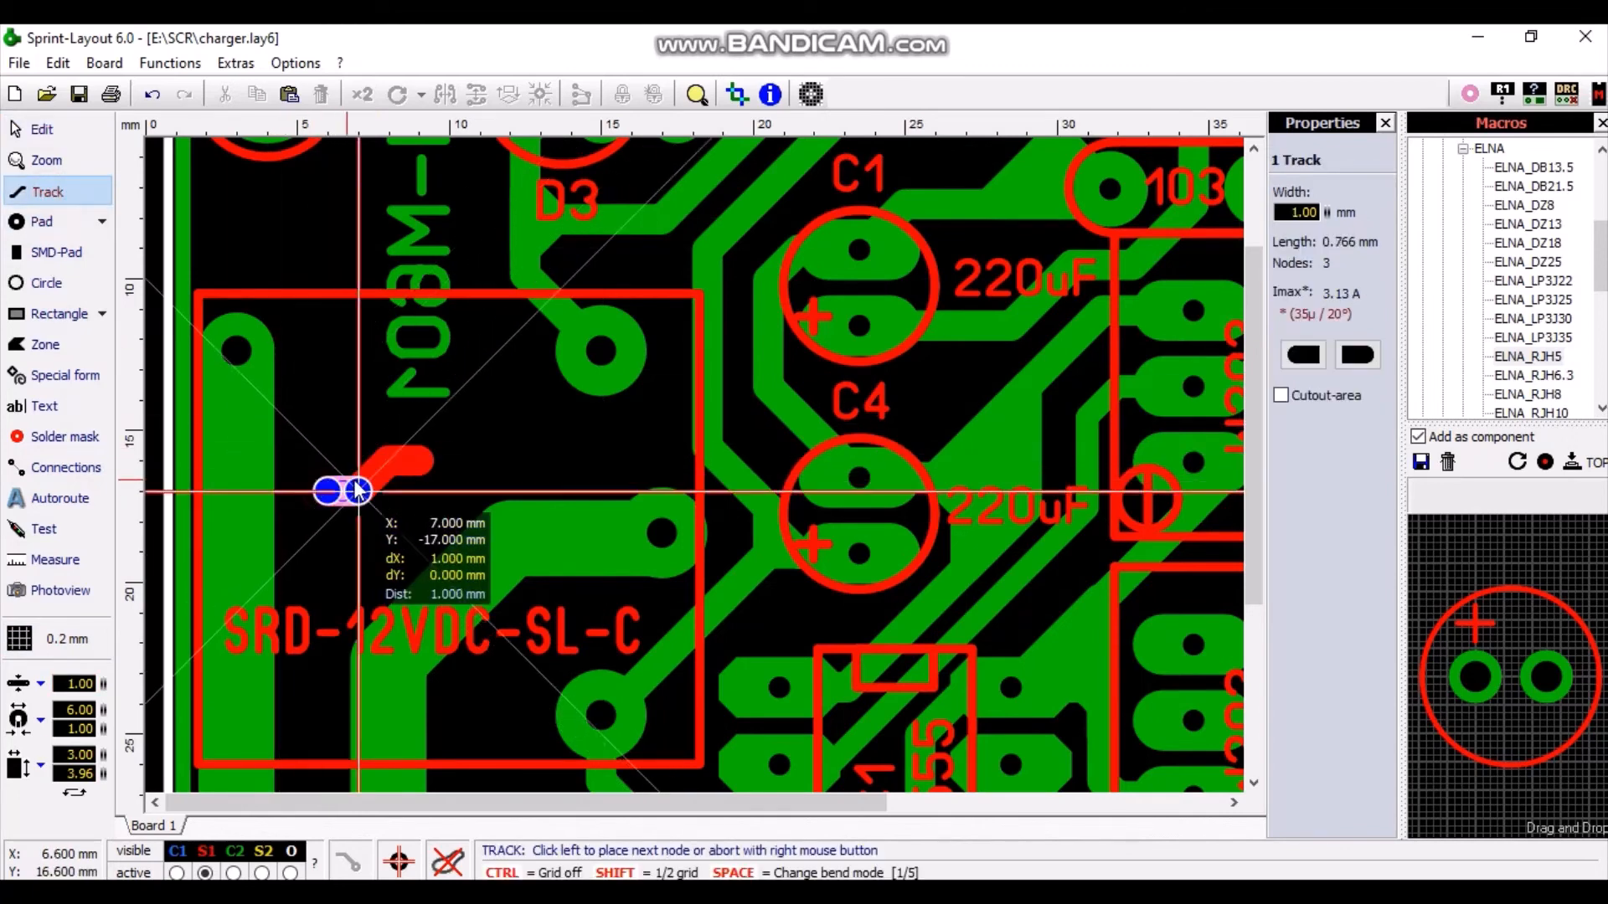
left_click(388, 460)
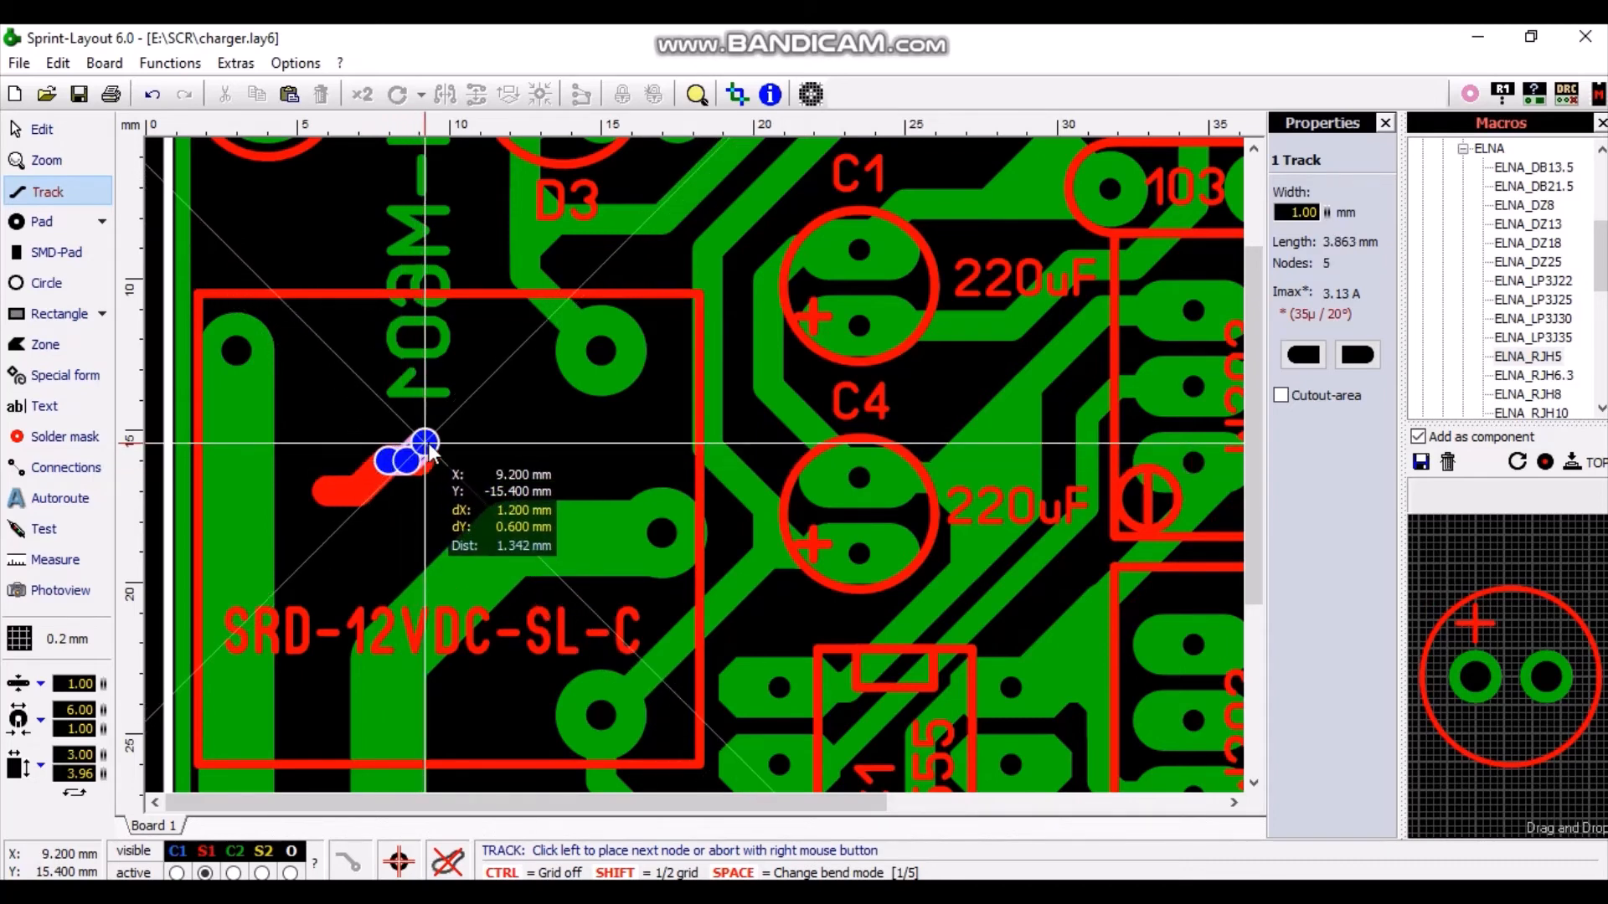
right_click(420, 440)
right_click(422, 478)
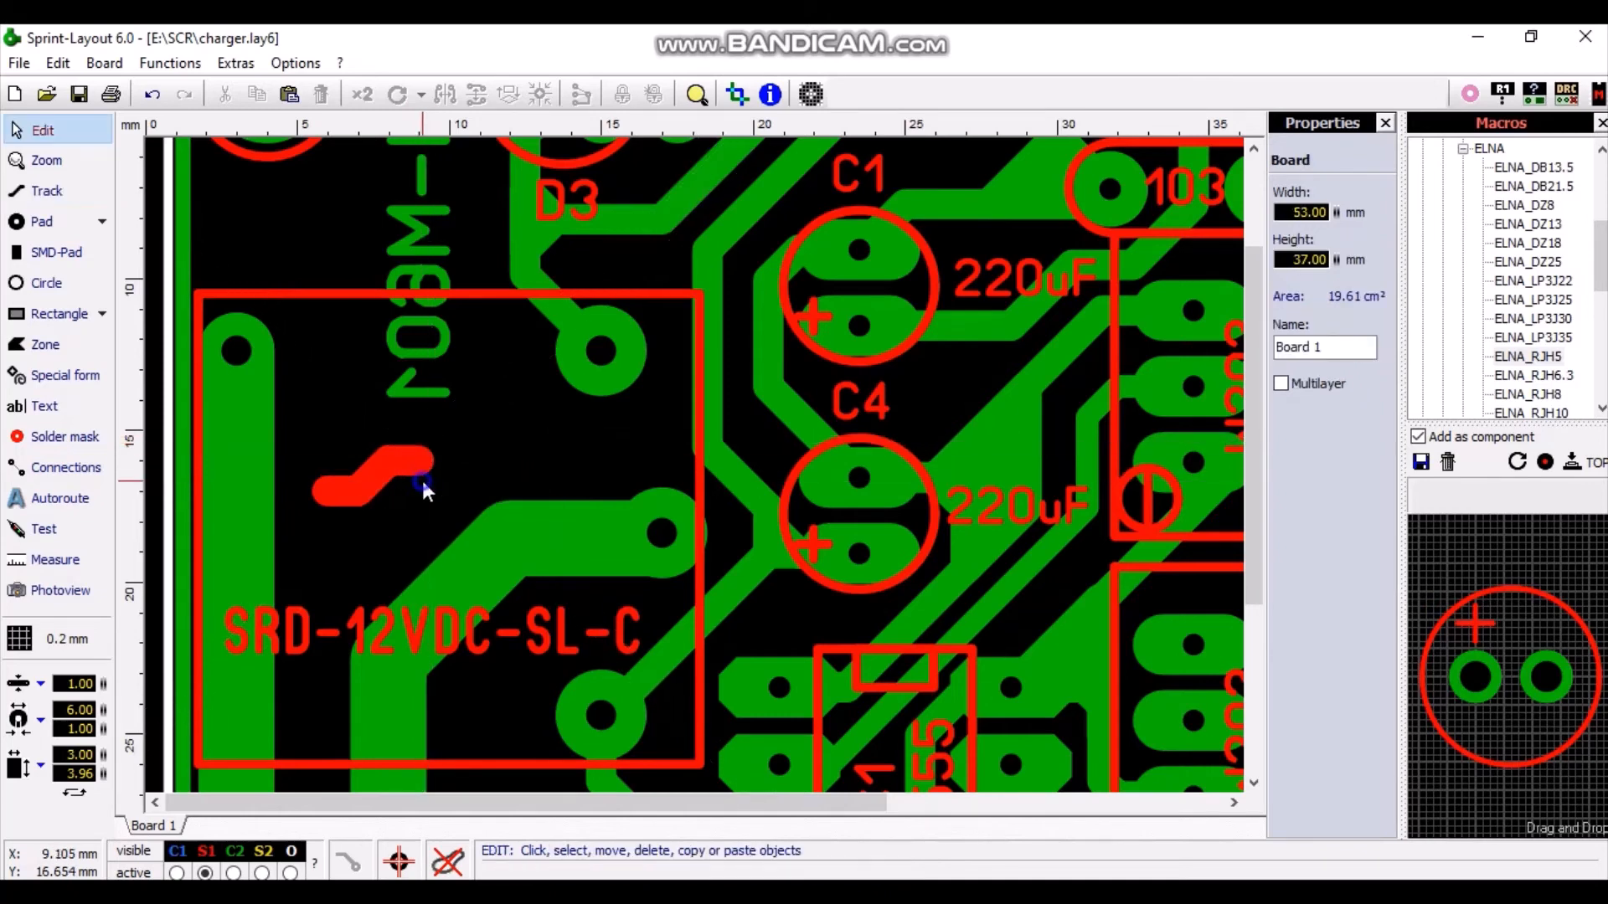
Step: Delete the trial silkscreen track inside the relay outline
left_click(420, 477)
left_click(354, 510)
left_click(350, 471)
key("Delete")
Step: Set the snap grid to the metric 0.25 mm spacing
left_click(105, 642)
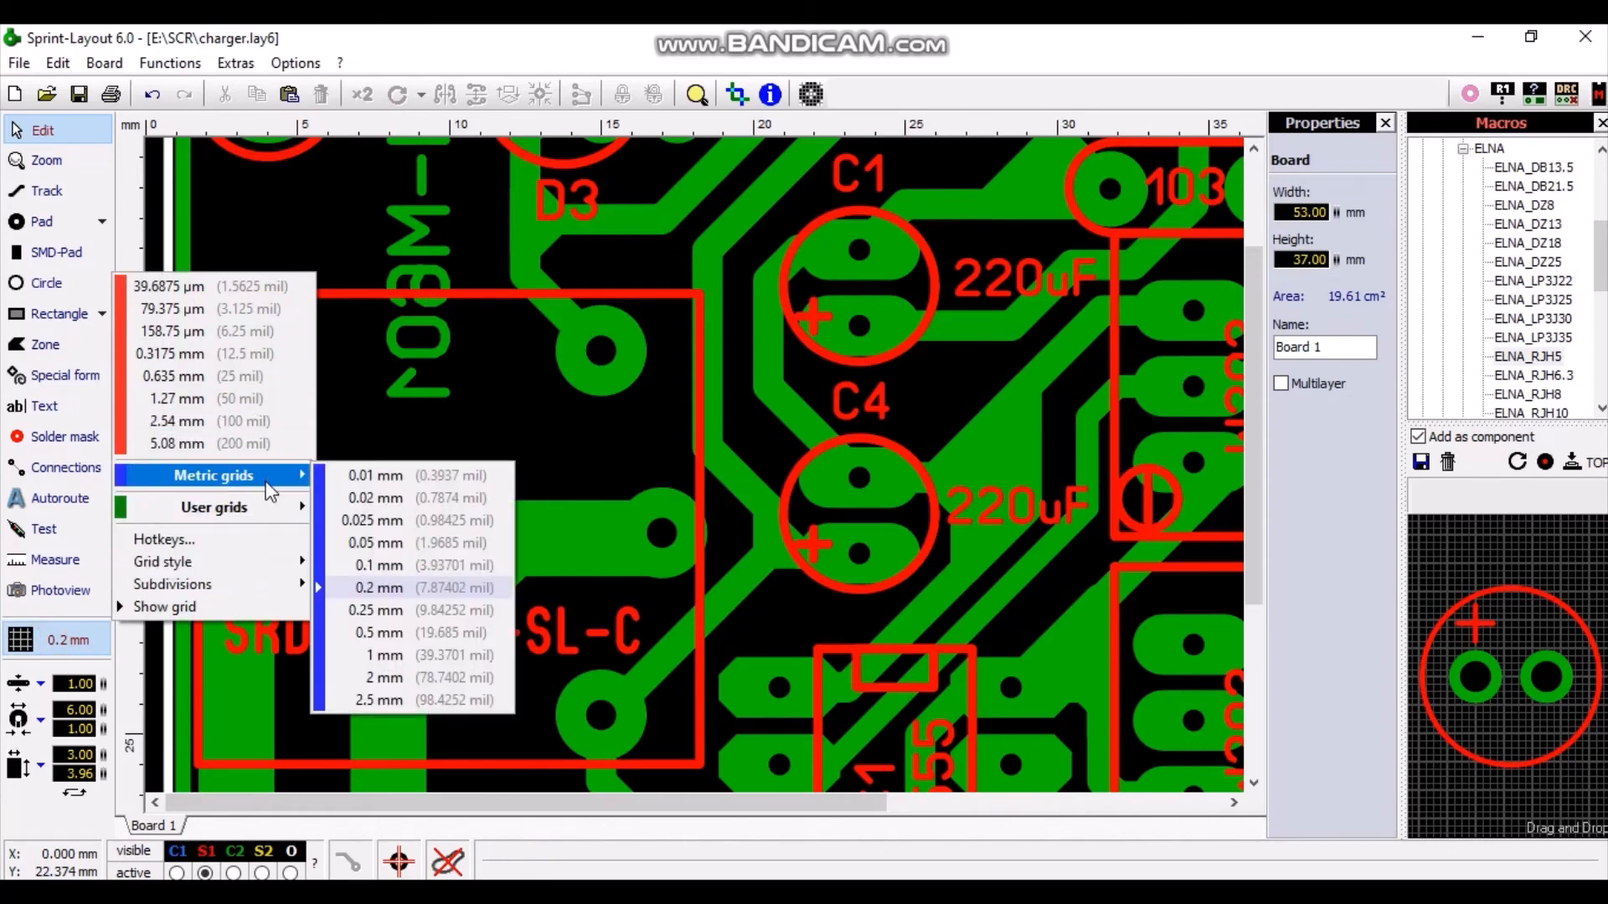
mouse_move(262, 481)
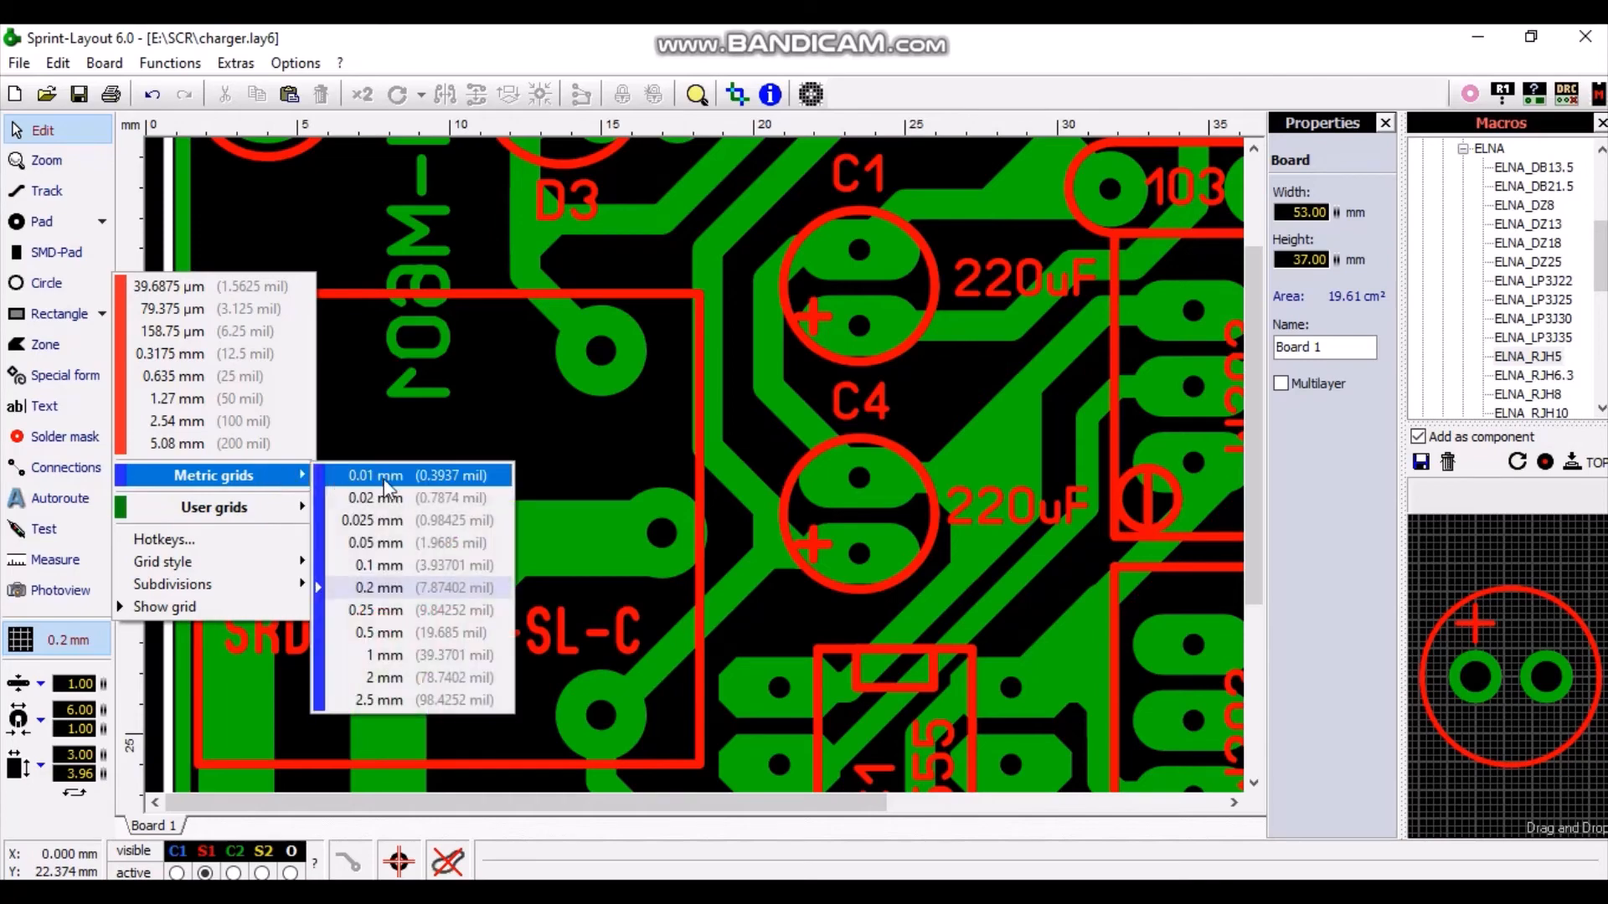
left_click(375, 613)
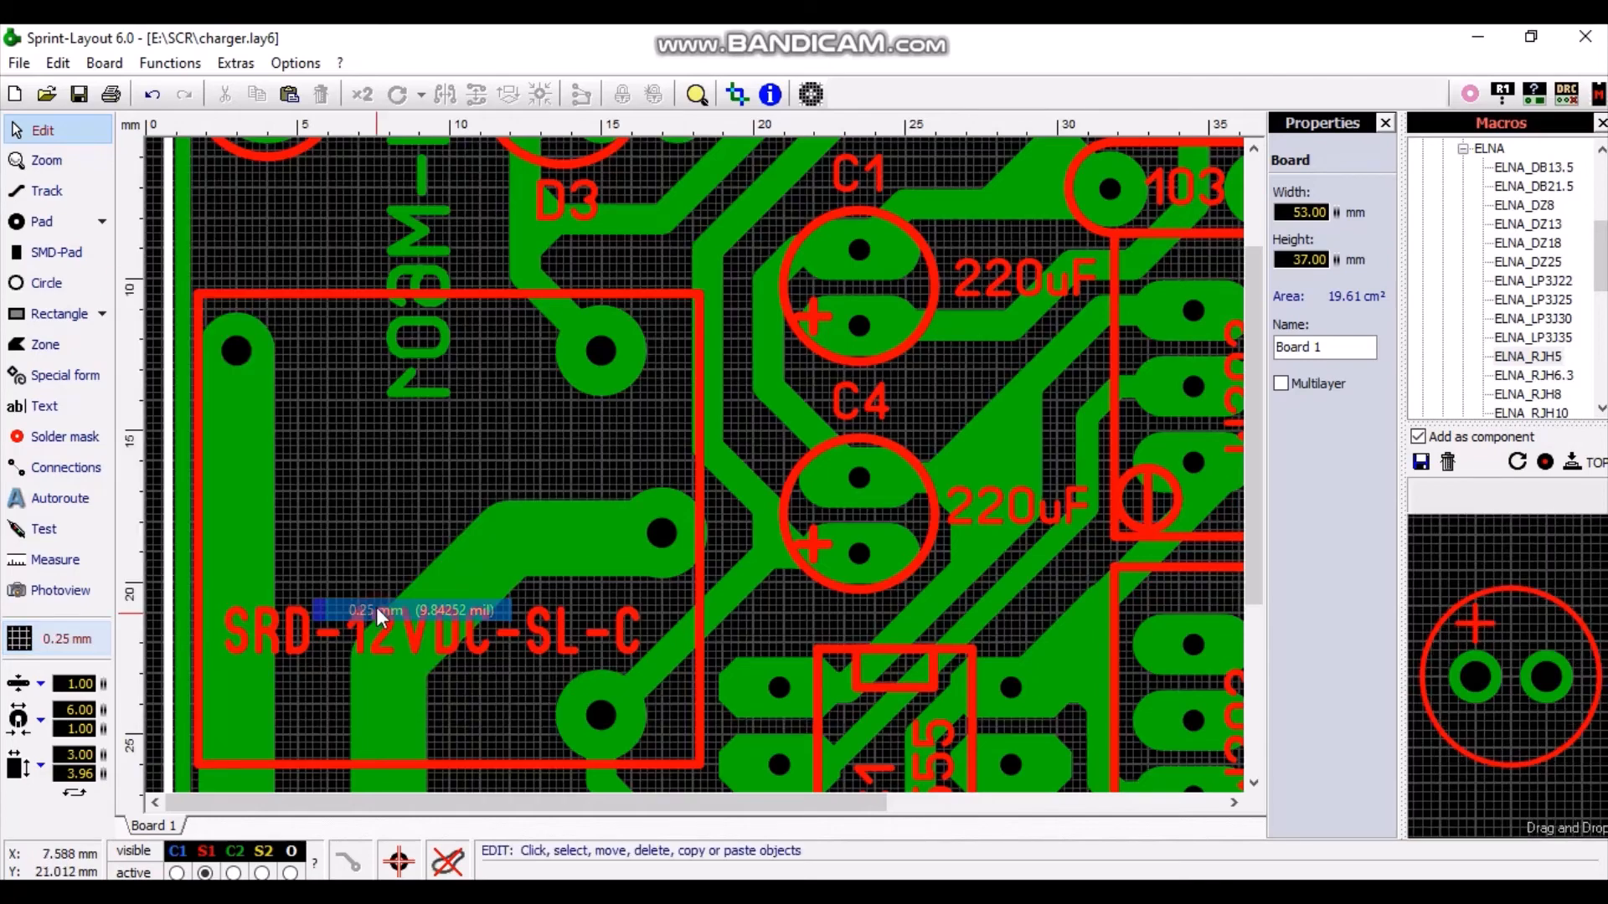
Step: Examine how the 0.25 mm grid displays around the relay outline at different magnifications
scroll(250, 364, "down", 2)
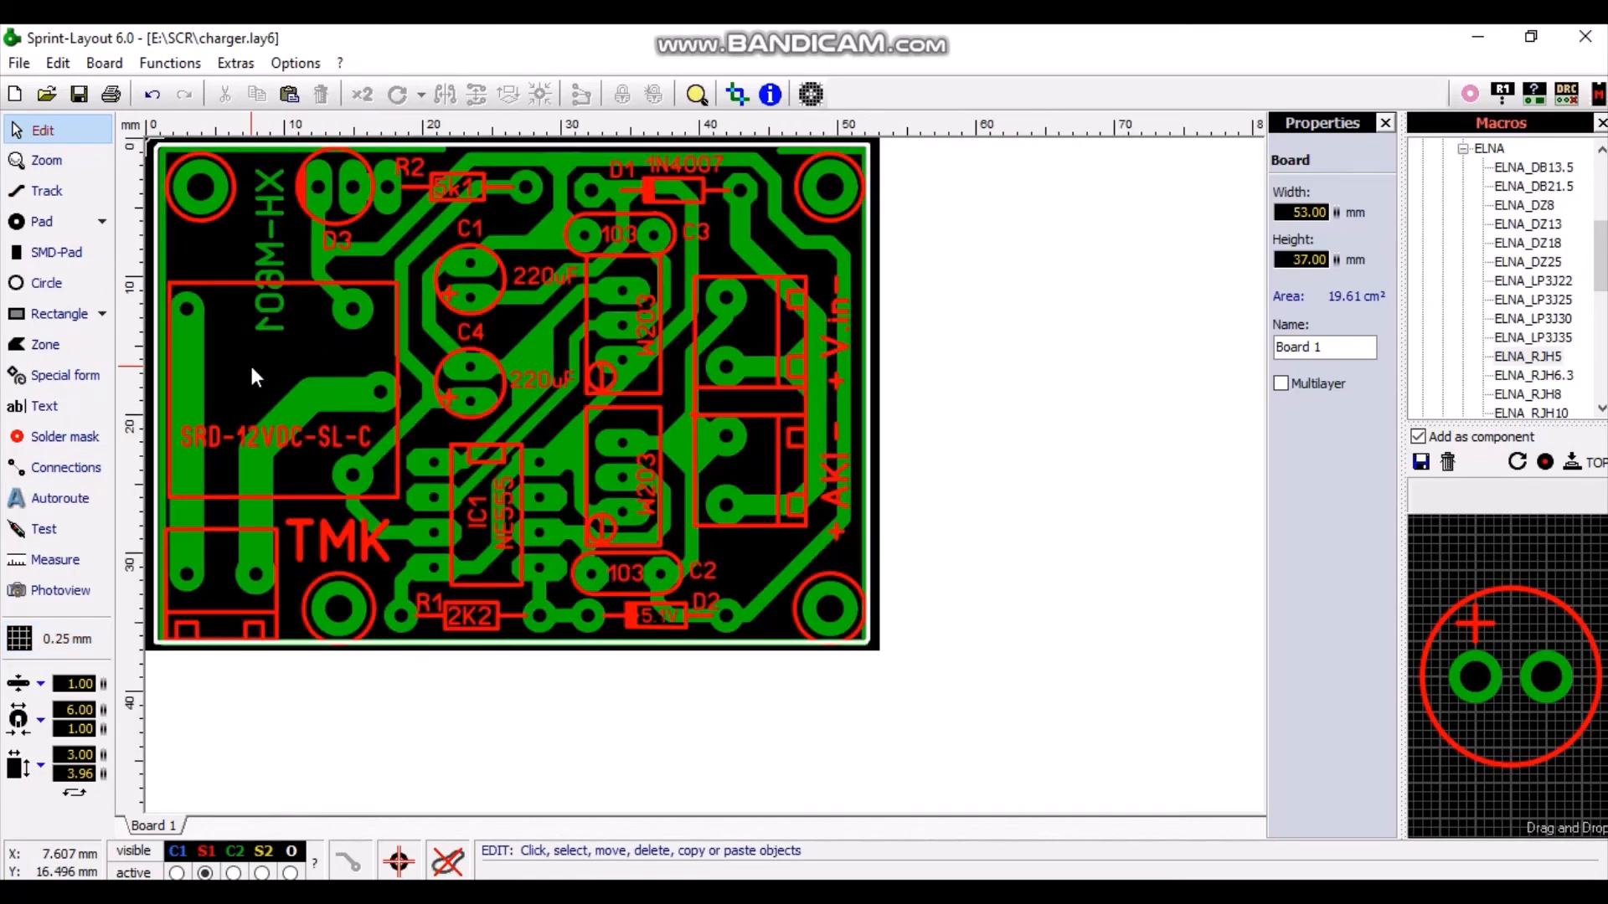
scroll(250, 363, "up", 1)
scroll(250, 364, "down", 1)
scroll(379, 475, "up", 3)
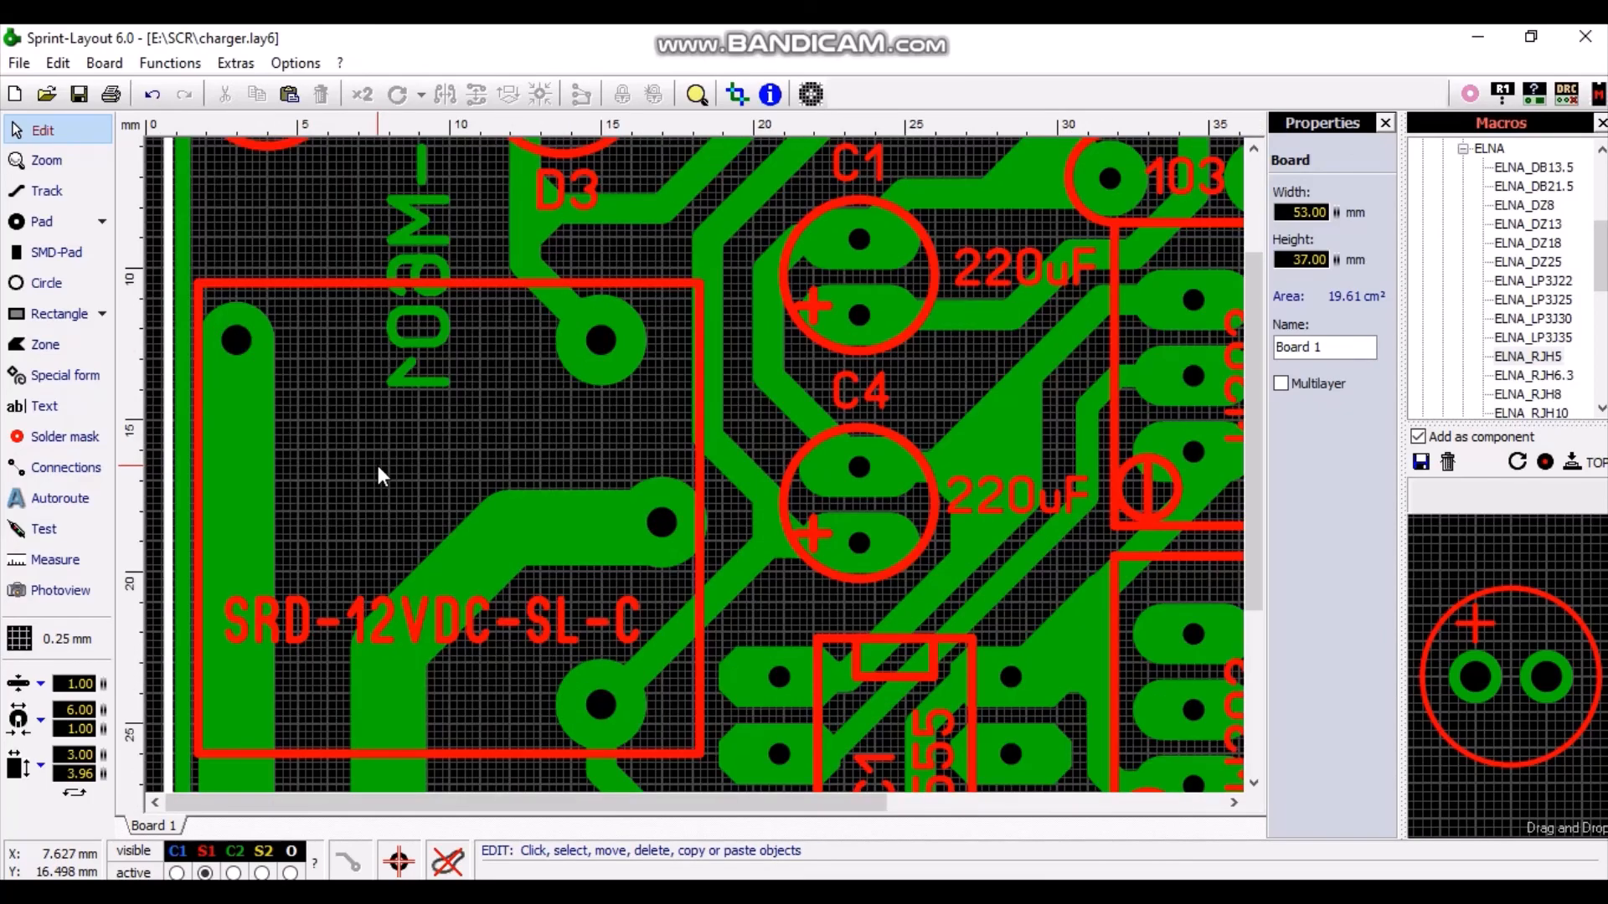
scroll(378, 475, "down", 1)
scroll(378, 467, "down", 3)
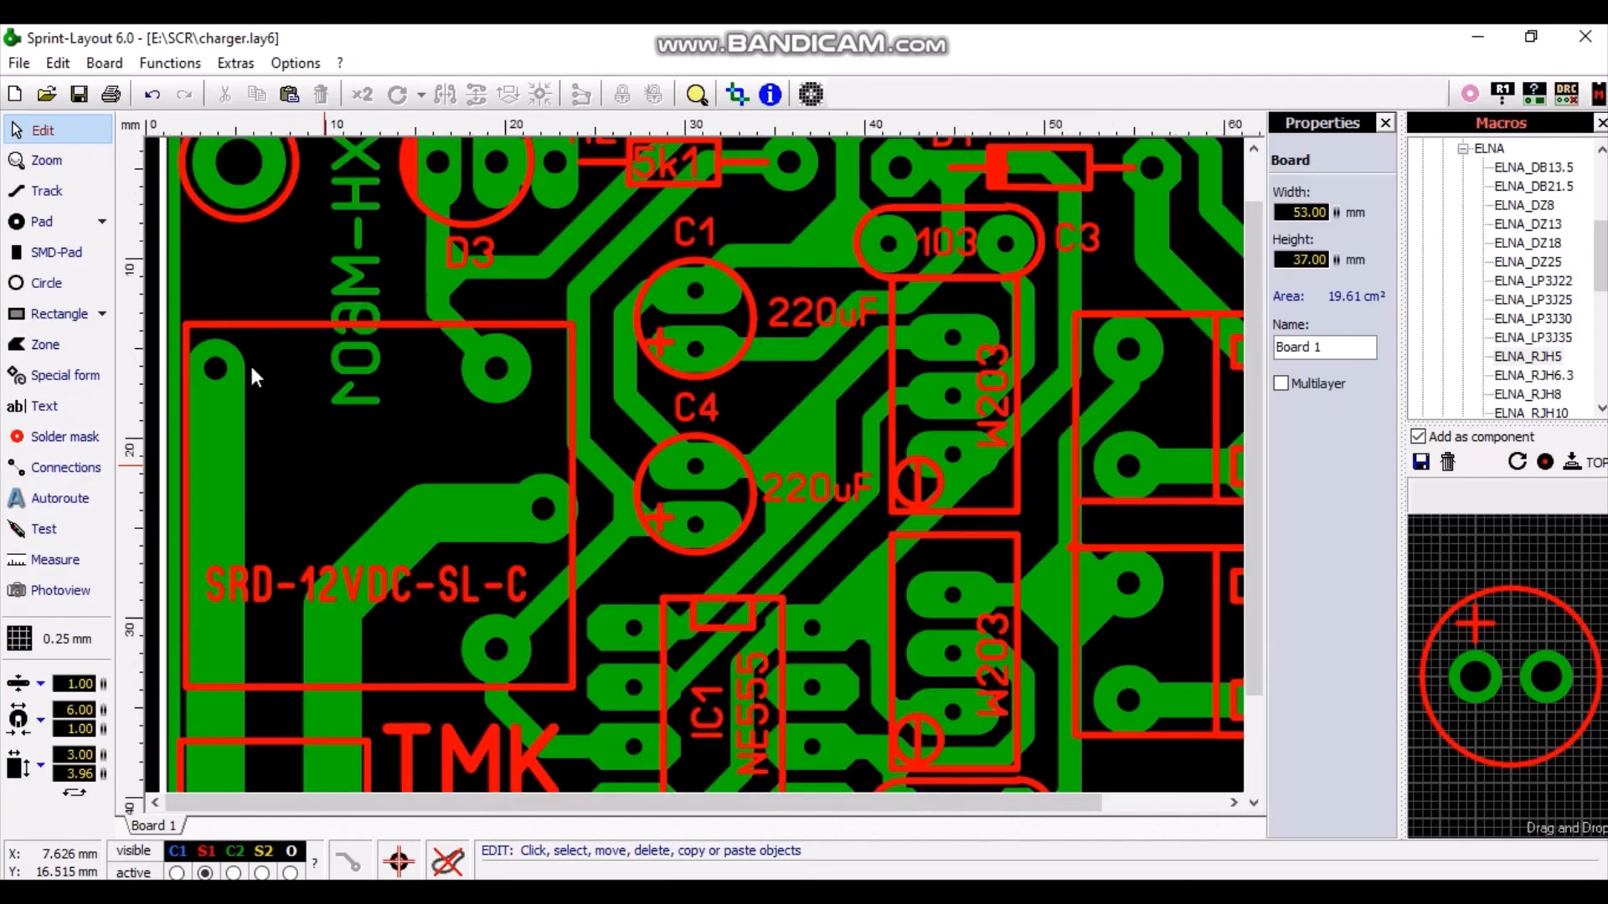
scroll(375, 465, "up", 1)
scroll(446, 463, "up", 2)
scroll(445, 461, "down", 3)
scroll(283, 439, "up", 2)
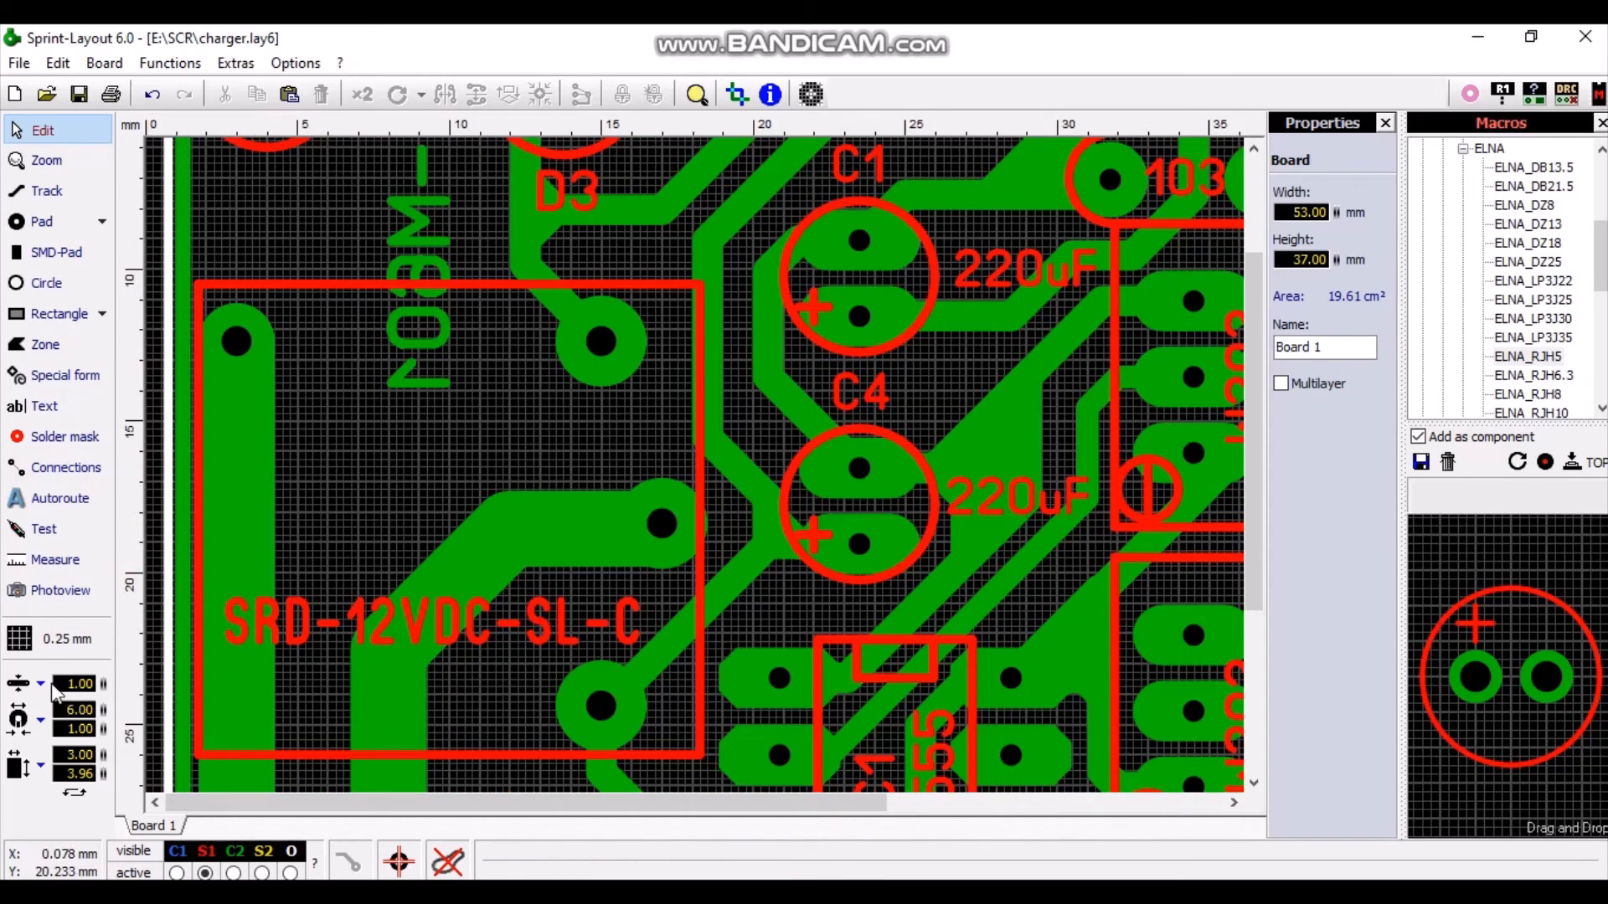
Step: Inspect the default track width, pad outside diameter and pad hole size settings without changing them
left_click(80, 683)
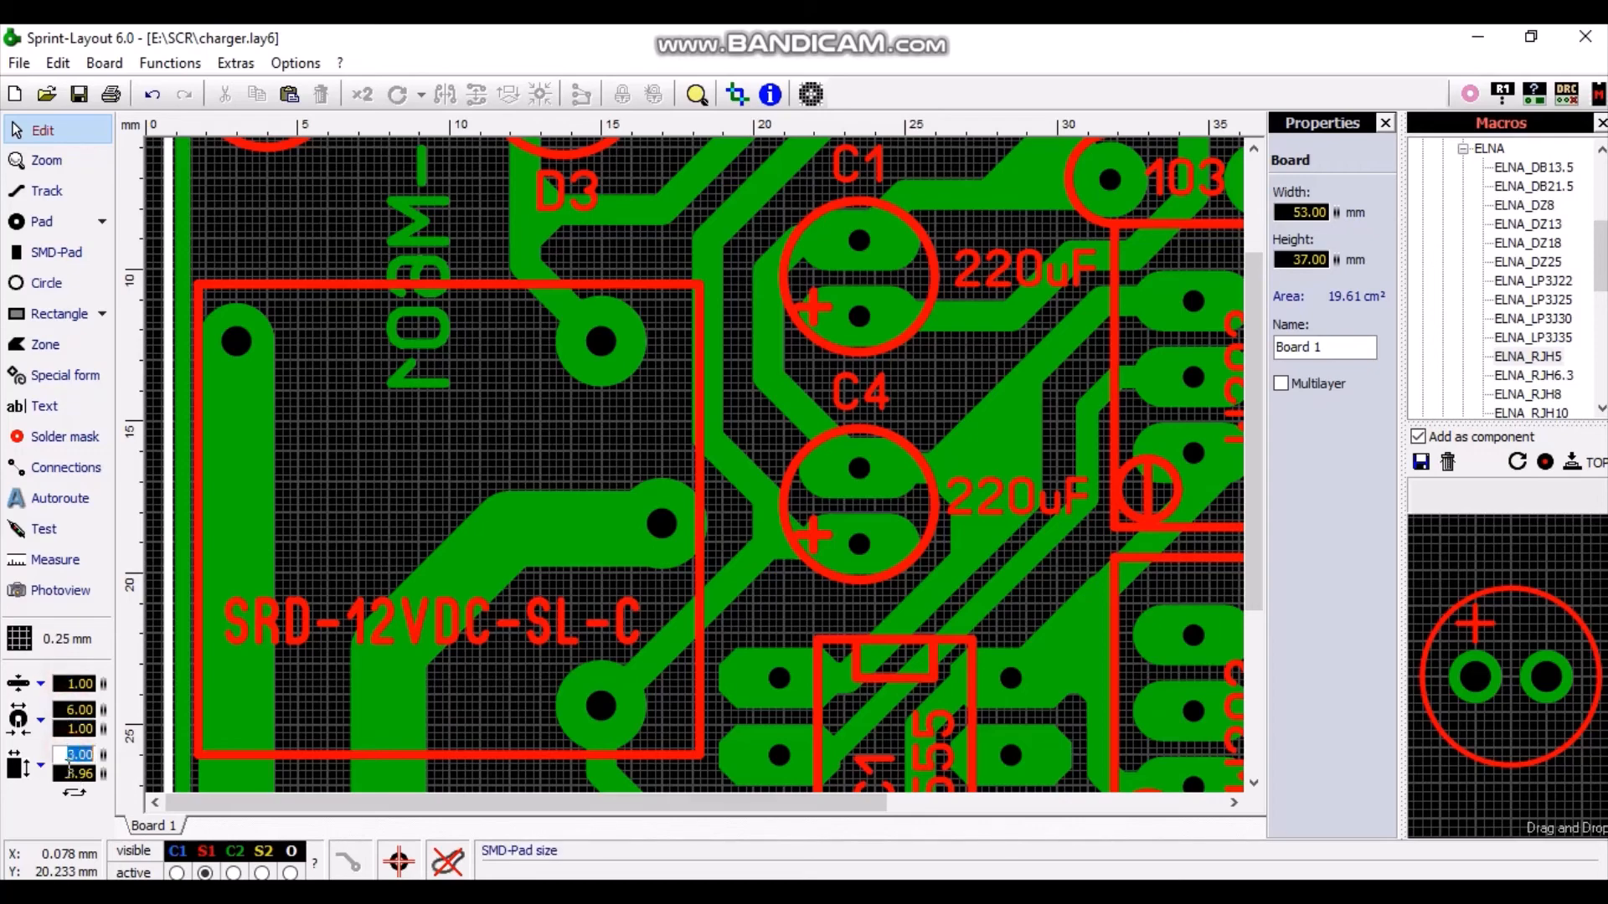
left_click(65, 685)
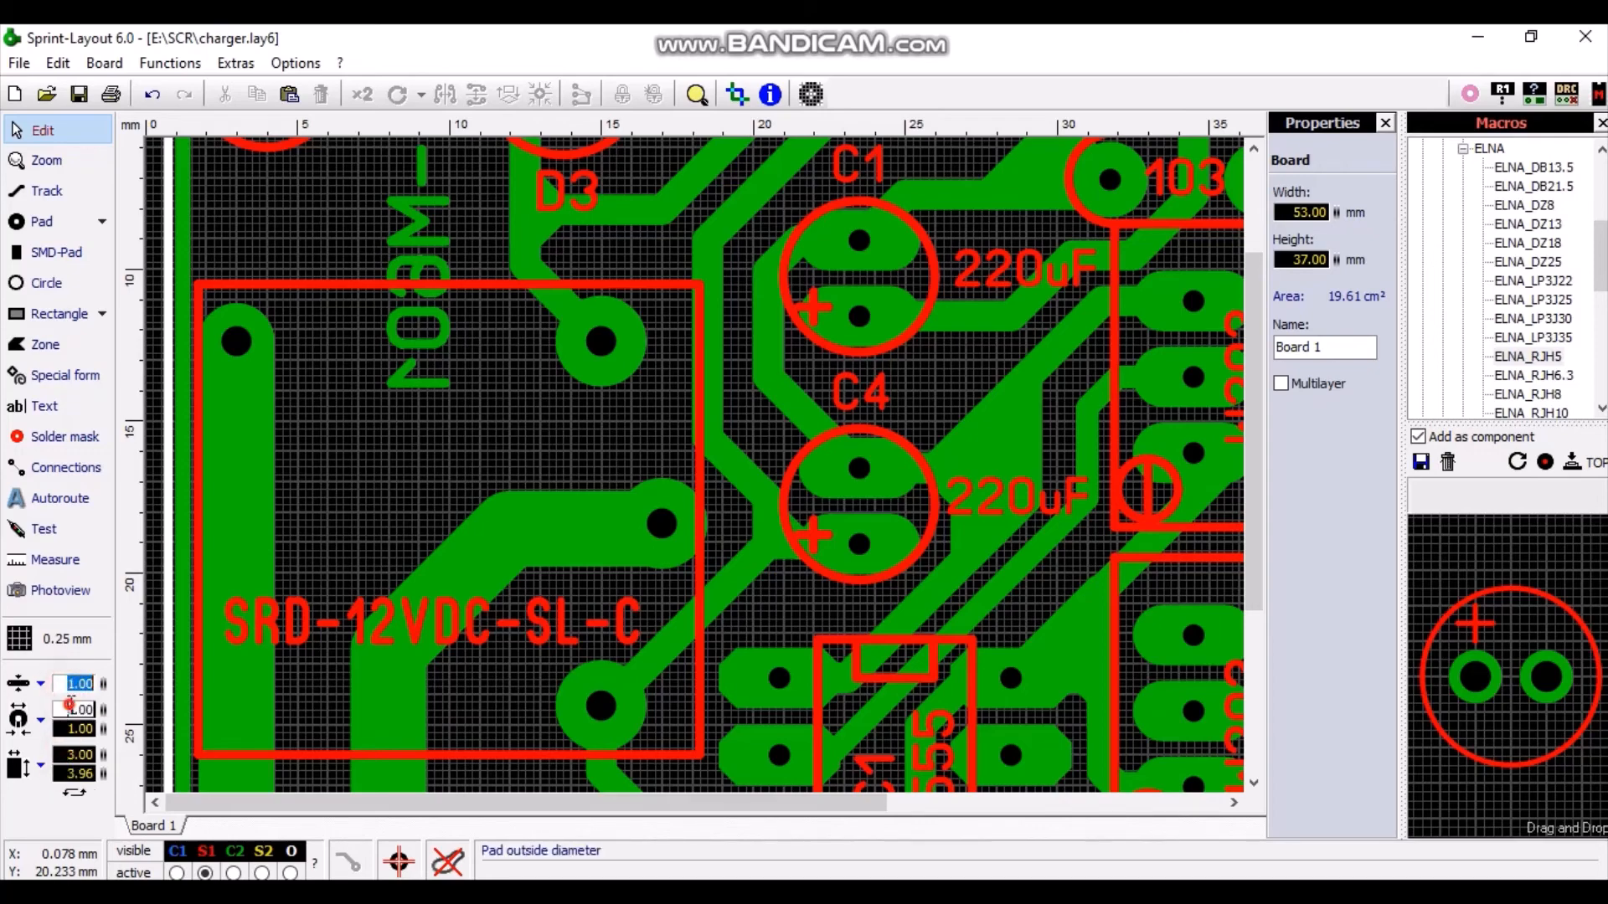
left_click(69, 728)
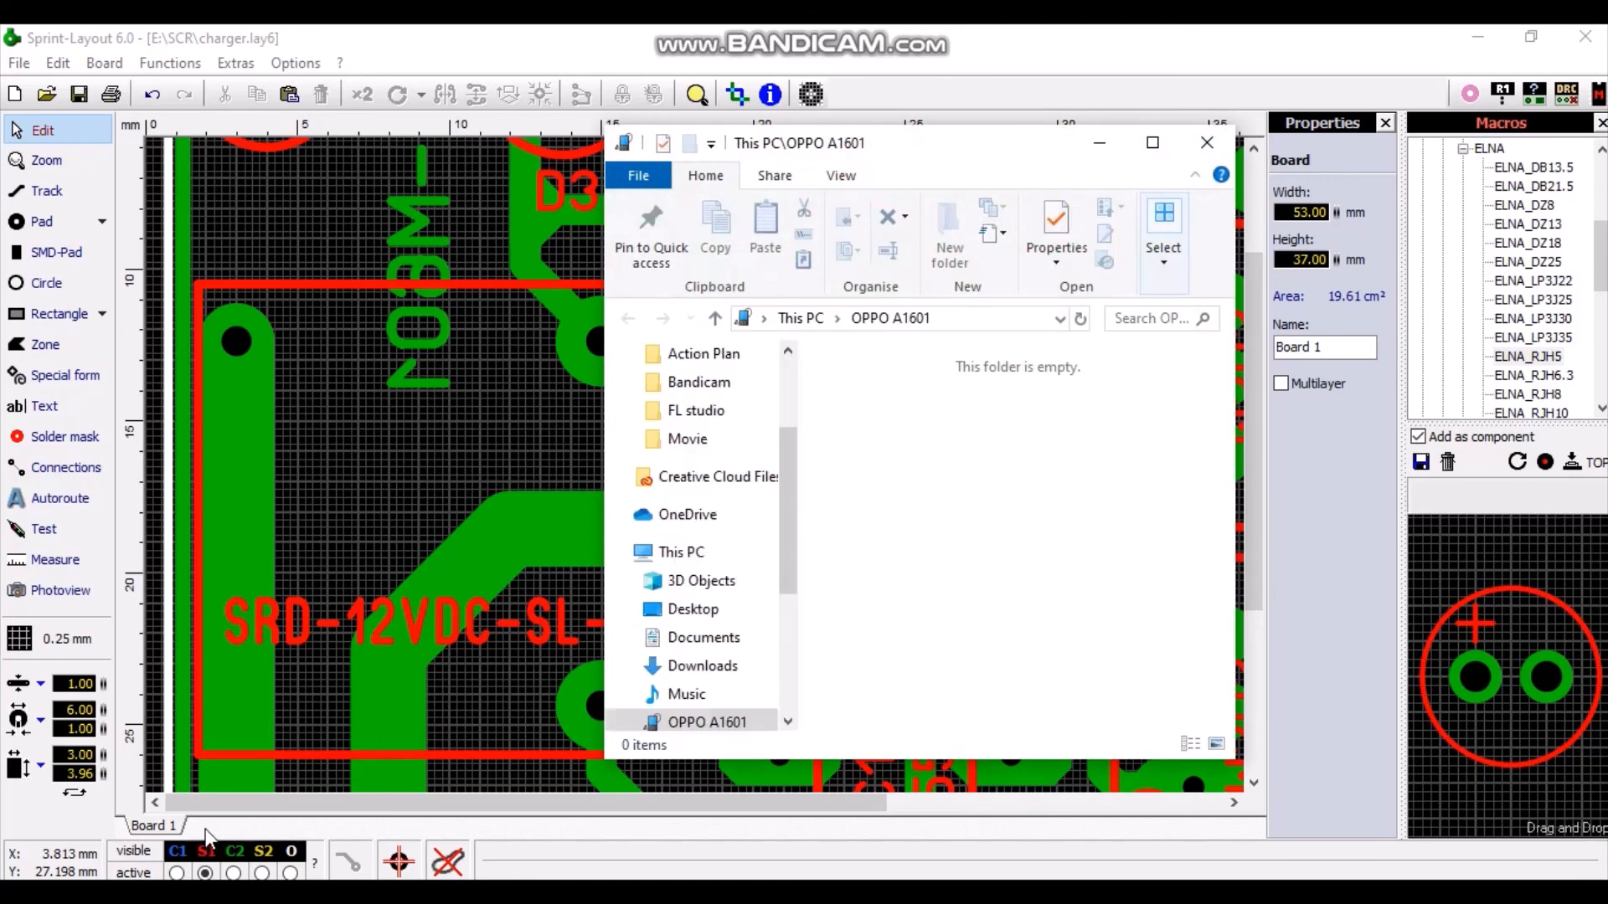
Step: Close the OPPO A1601 folder window and dismiss the OPPO Driver disc notification
left_click(1207, 142)
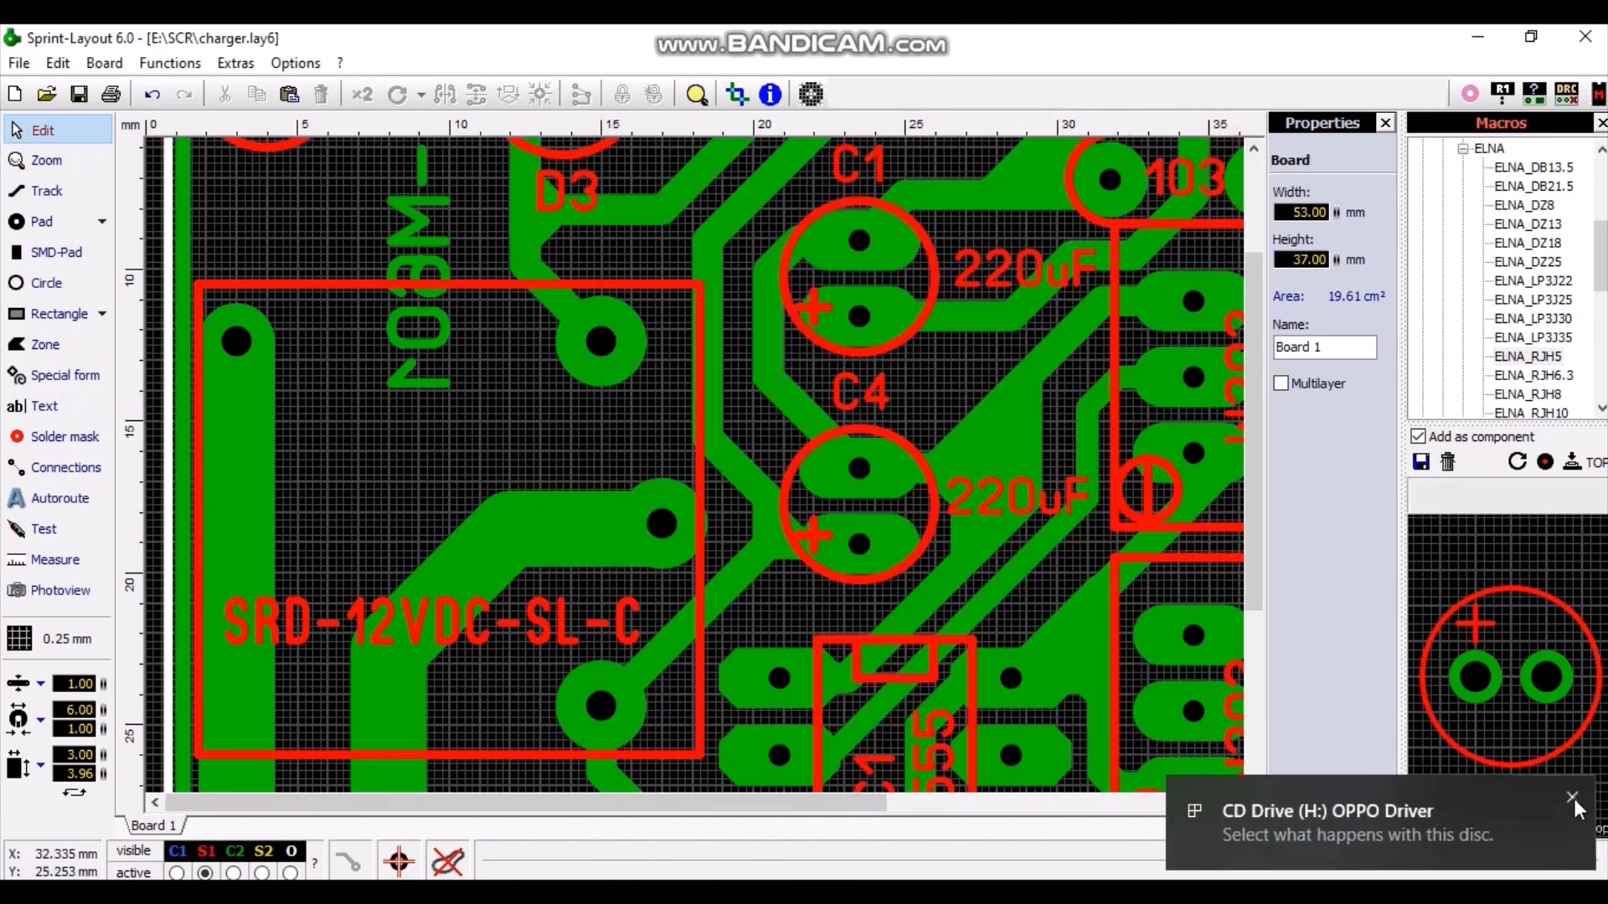
left_click(1573, 801)
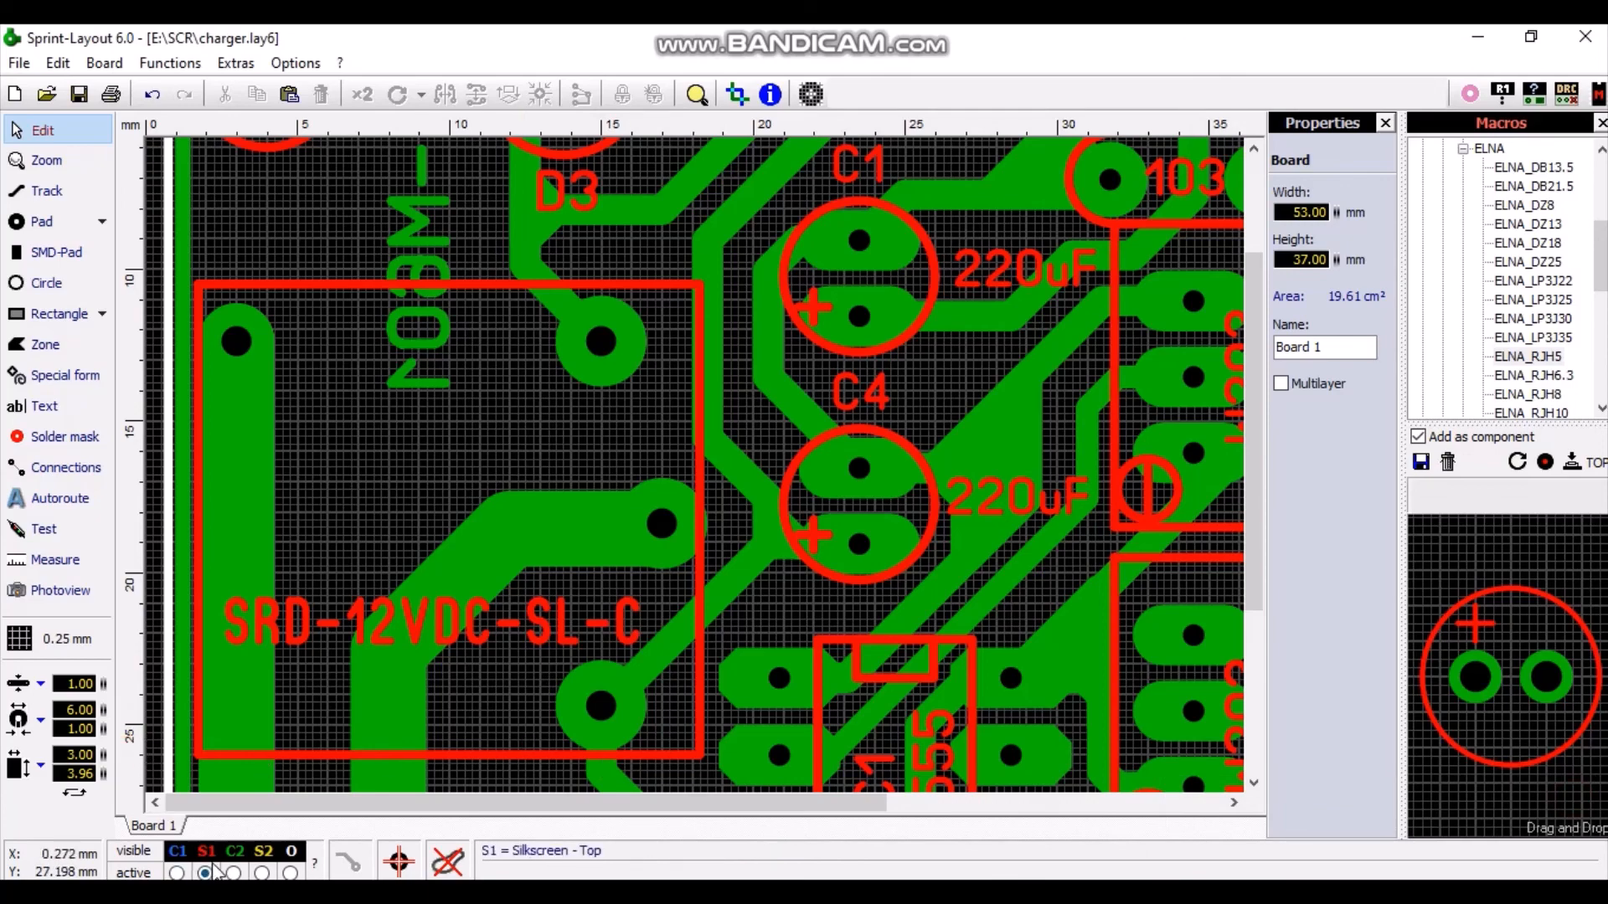
Step: Open the layer information overview to examine how the copper and silkscreen layers are arranged
left_click(316, 864)
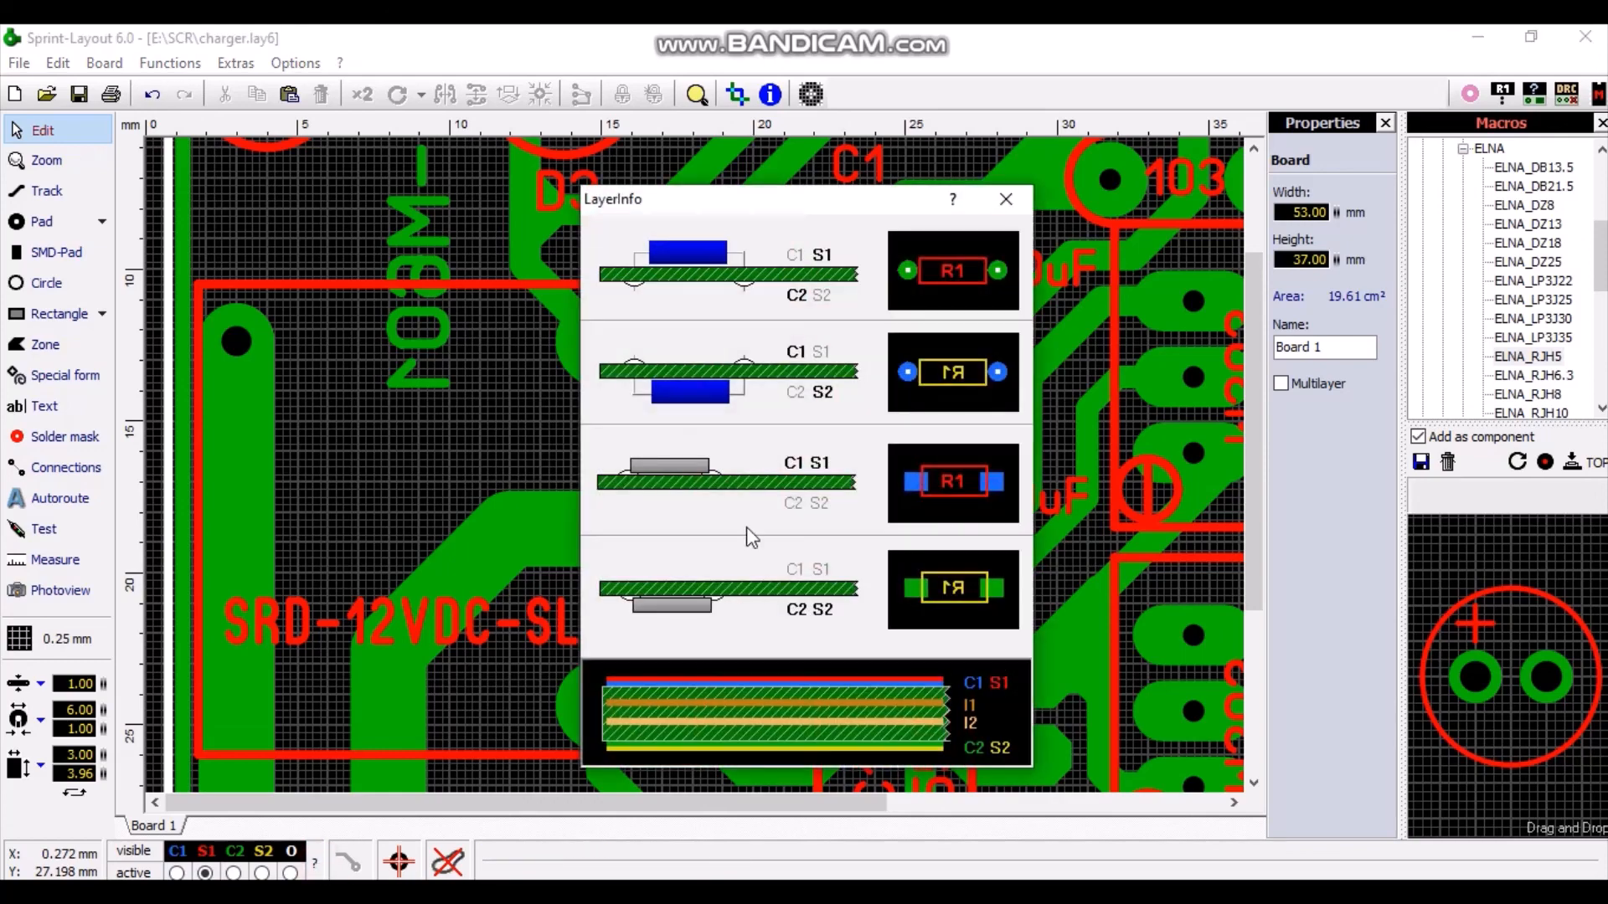